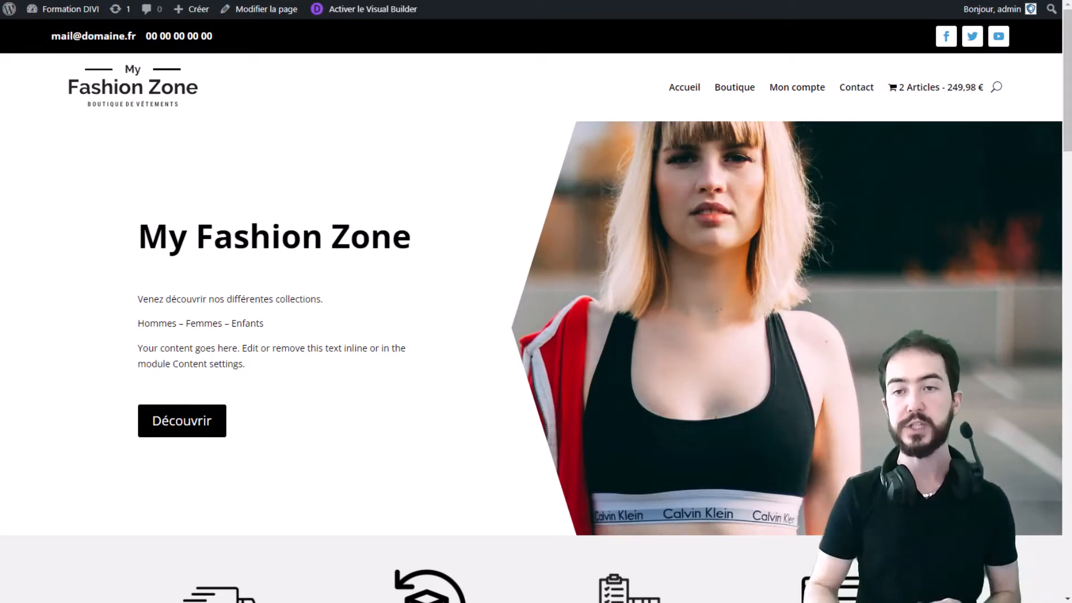
Search the shop for "chaussures" and examine the layout of the results page.
{"action": "left_click", "coordinate": [998, 88]}
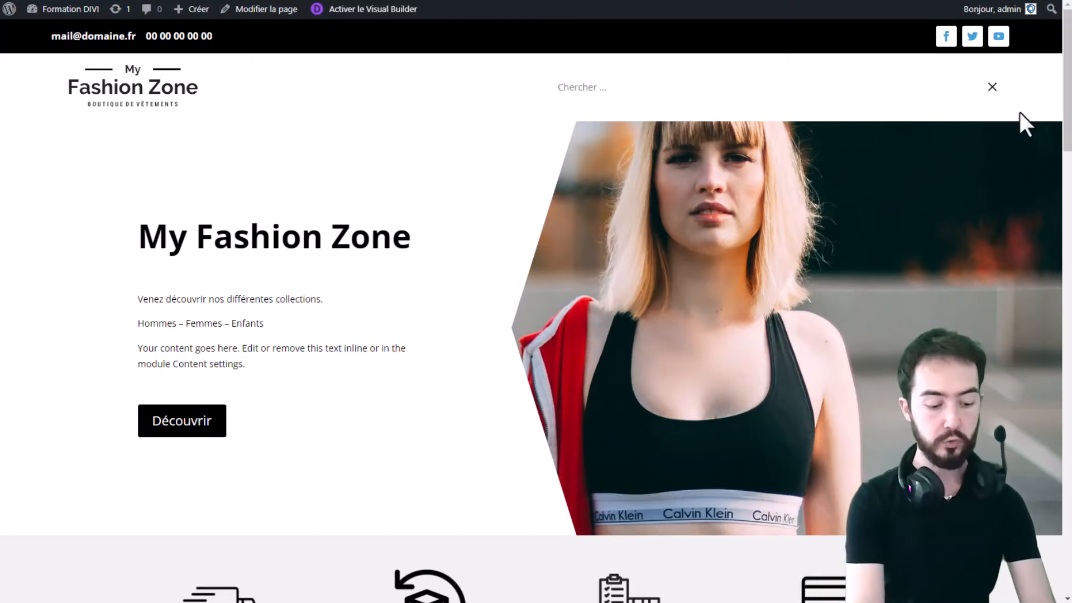
{"action": "type", "text": "chaussures"}
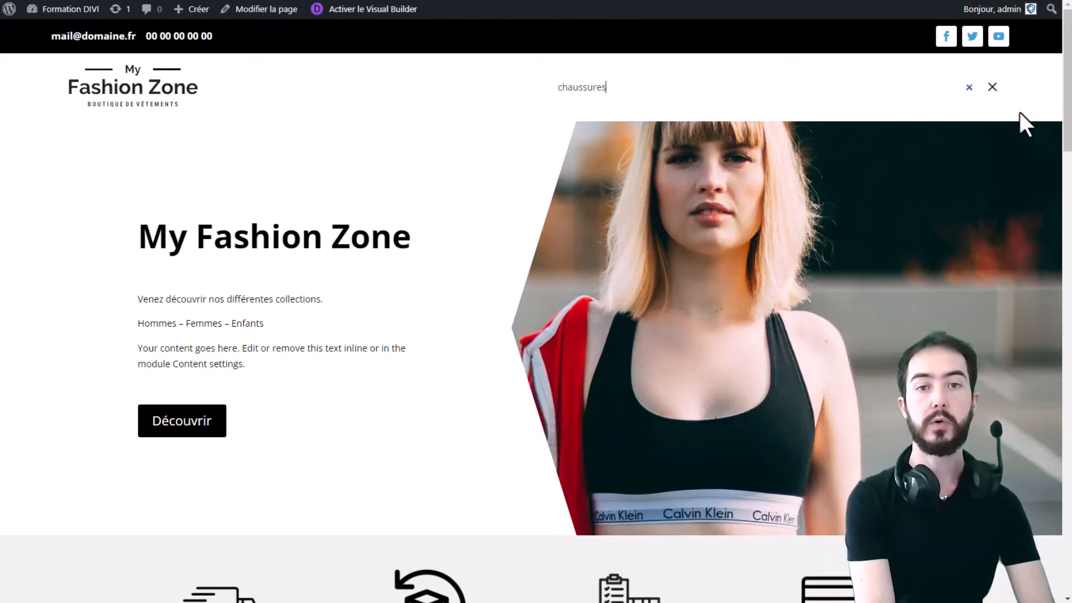
{"action": "key", "text": "Return"}
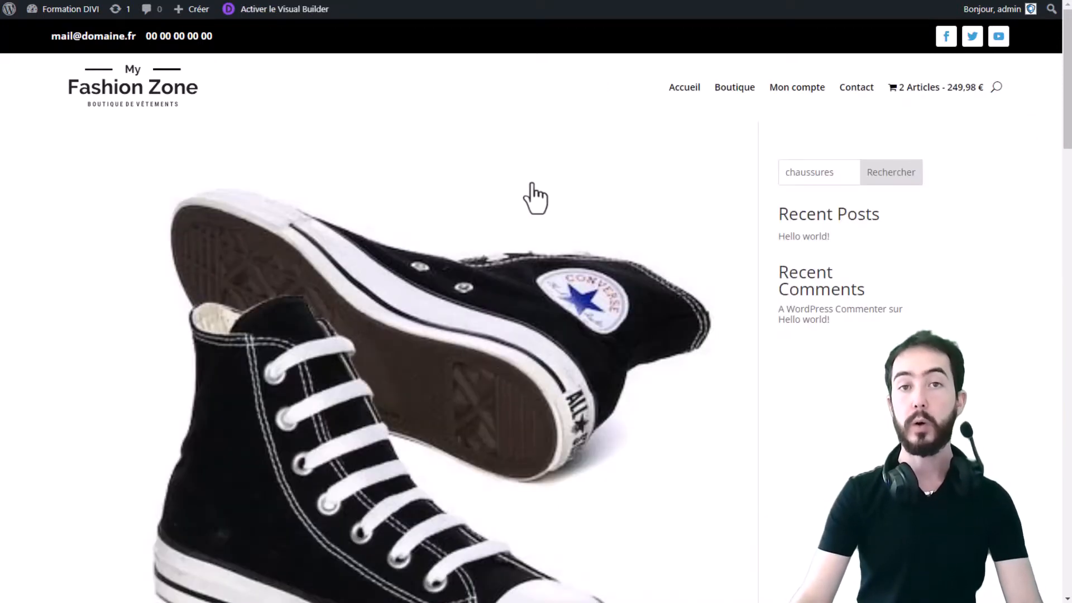
{"action": "scroll", "coordinate": [804, 491], "scroll_direction": "down", "scroll_amount": 5}
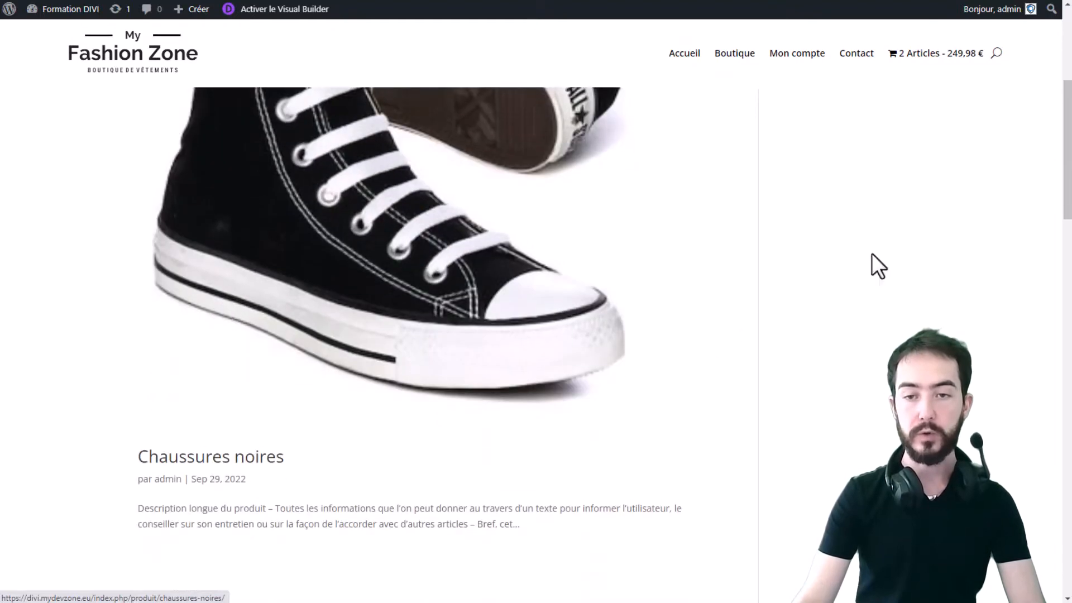
{"action": "scroll", "coordinate": [565, 222], "scroll_direction": "down", "scroll_amount": 7}
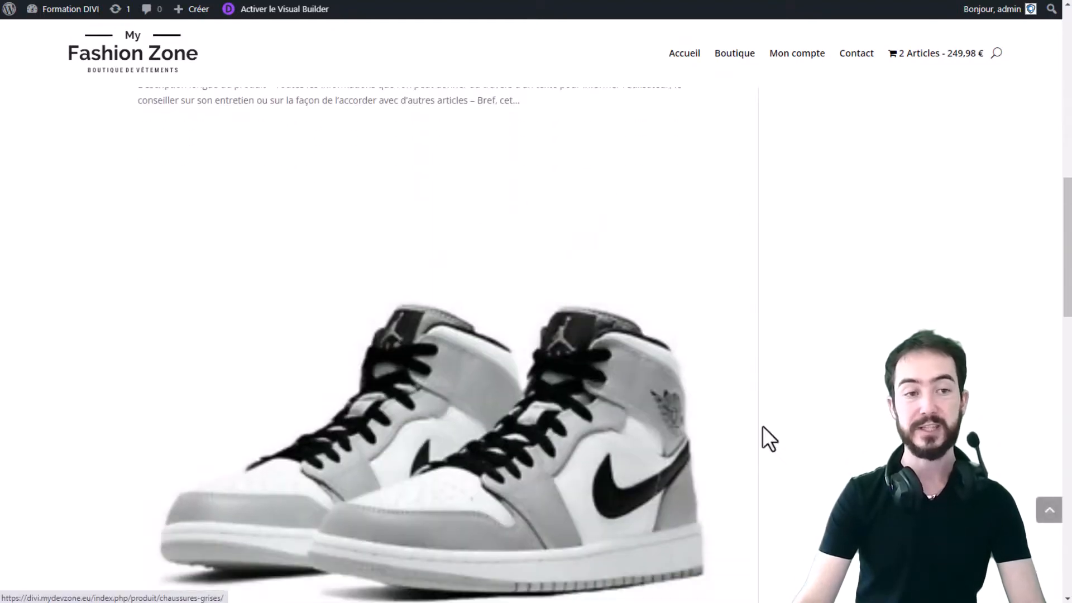
{"action": "scroll", "coordinate": [591, 303], "scroll_direction": "down", "scroll_amount": 12}
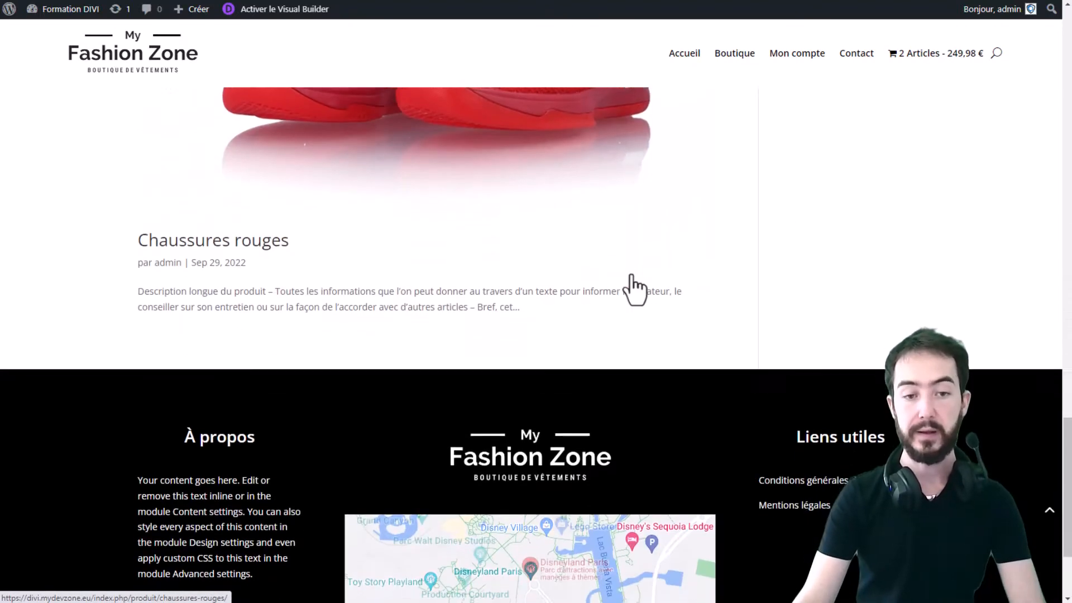
{"action": "scroll", "coordinate": [630, 292], "scroll_direction": "down", "scroll_amount": 3}
{"action": "scroll", "coordinate": [631, 292], "scroll_direction": "up", "scroll_amount": 20}
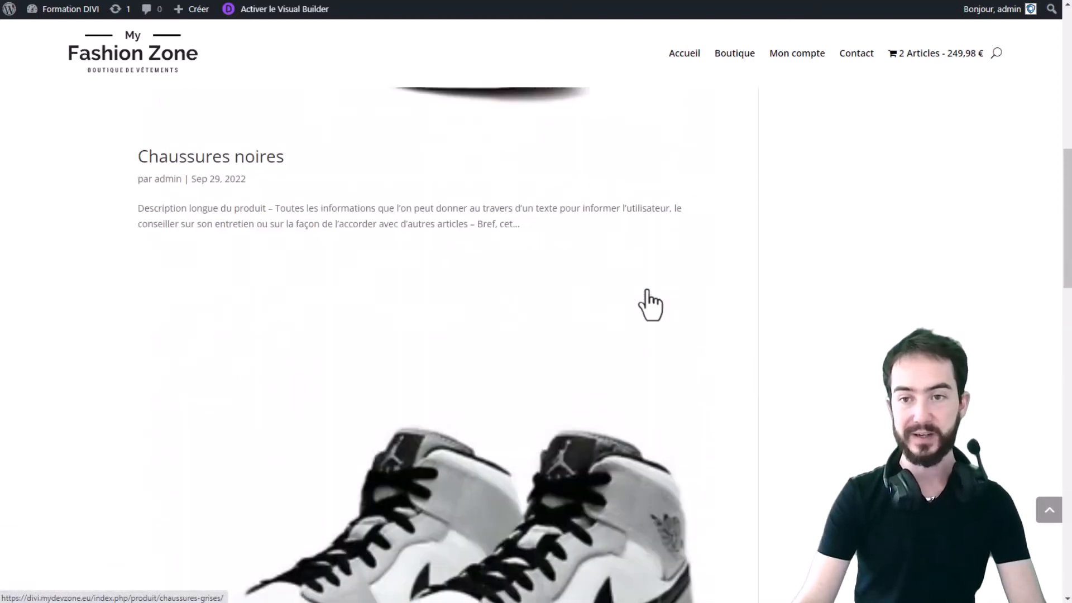
{"action": "scroll", "coordinate": [651, 305], "scroll_direction": "up", "scroll_amount": 10}
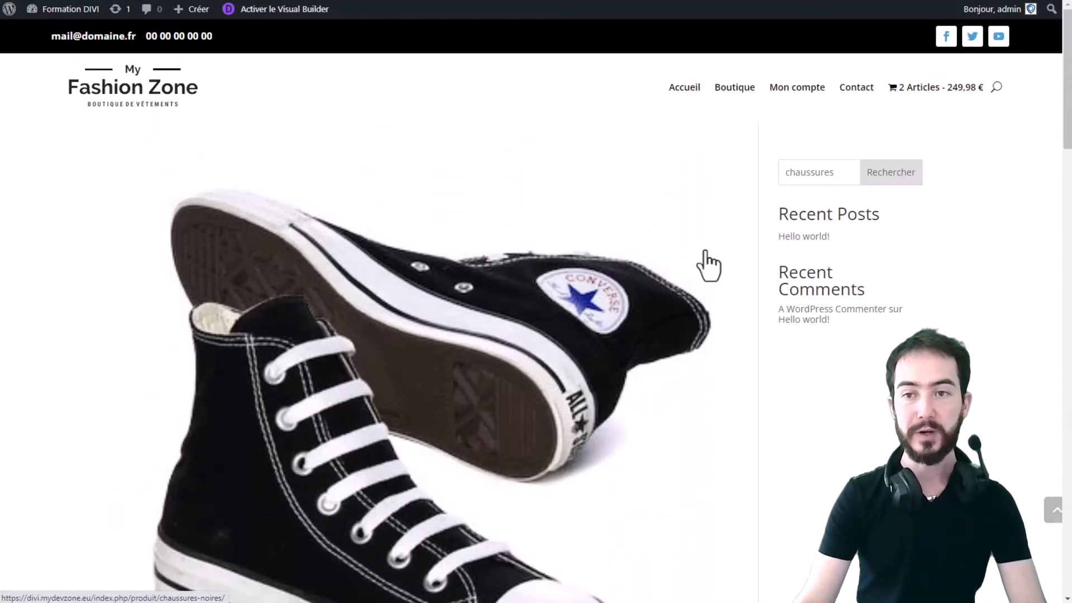
Go to the site's administration dashboard and open the Divi Thème Builder.
{"action": "left_click", "coordinate": [54, 10]}
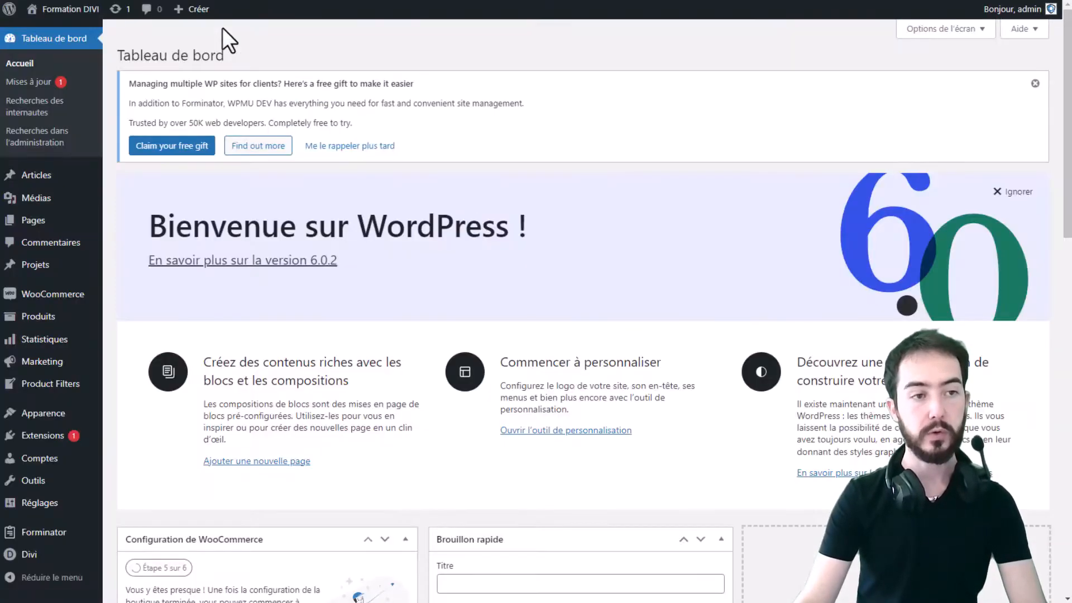
{"action": "scroll", "coordinate": [86, 268], "scroll_direction": "down", "scroll_amount": 8}
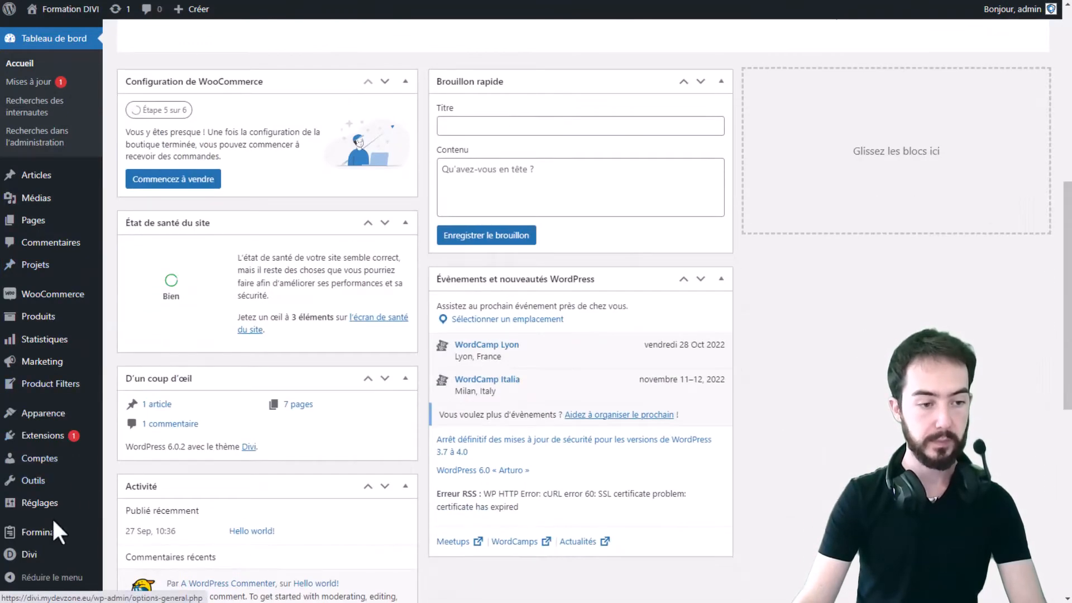
{"action": "mouse_move", "coordinate": [56, 554]}
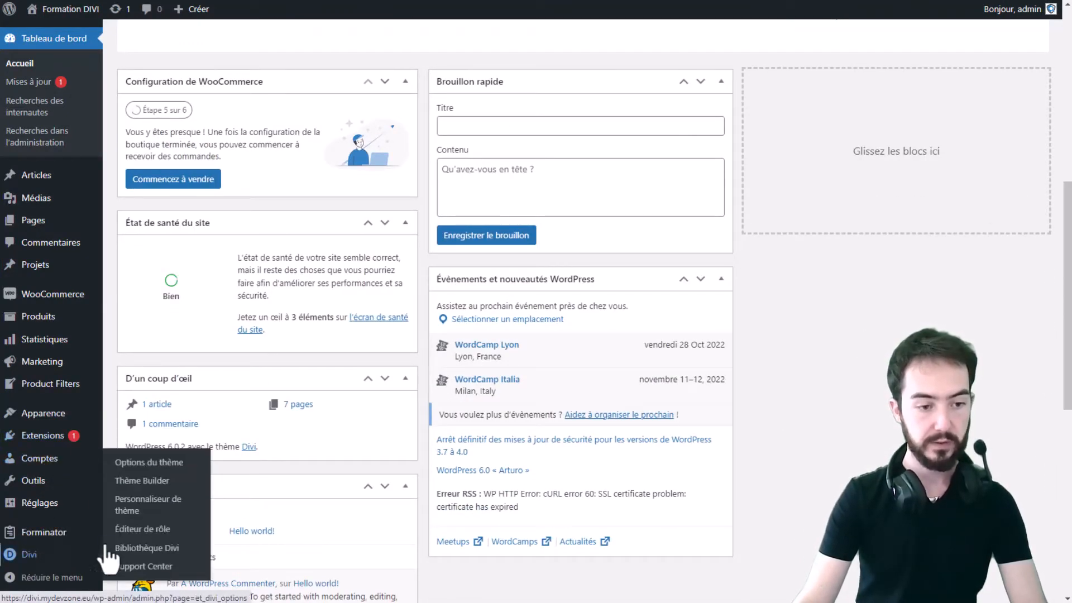
{"action": "left_click", "coordinate": [138, 483]}
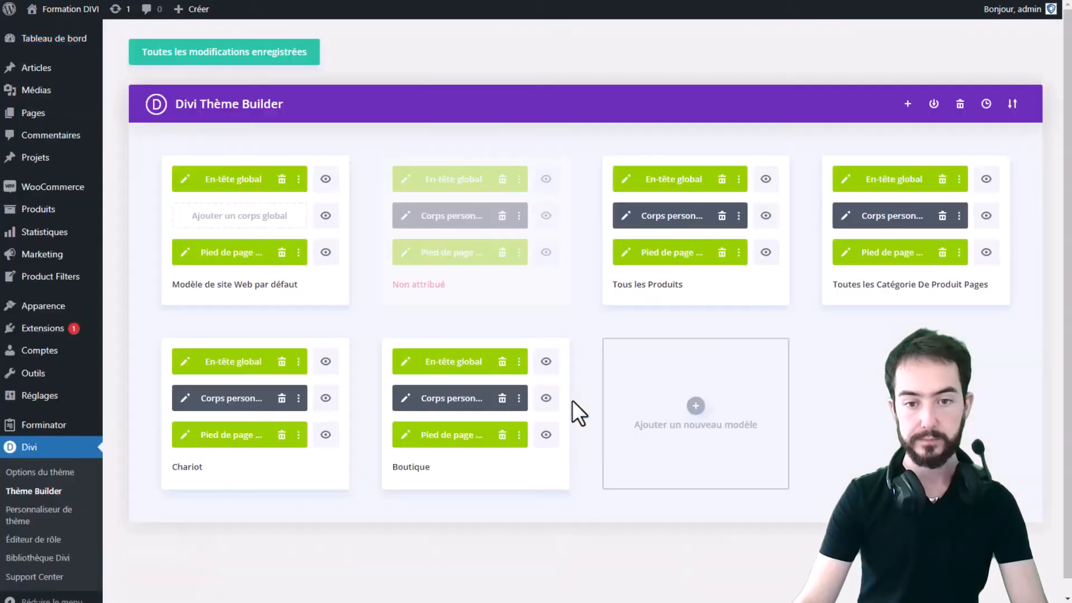
Create a new theme template assigned to Résultats de recherche and save the changes.
{"action": "left_click", "coordinate": [695, 414]}
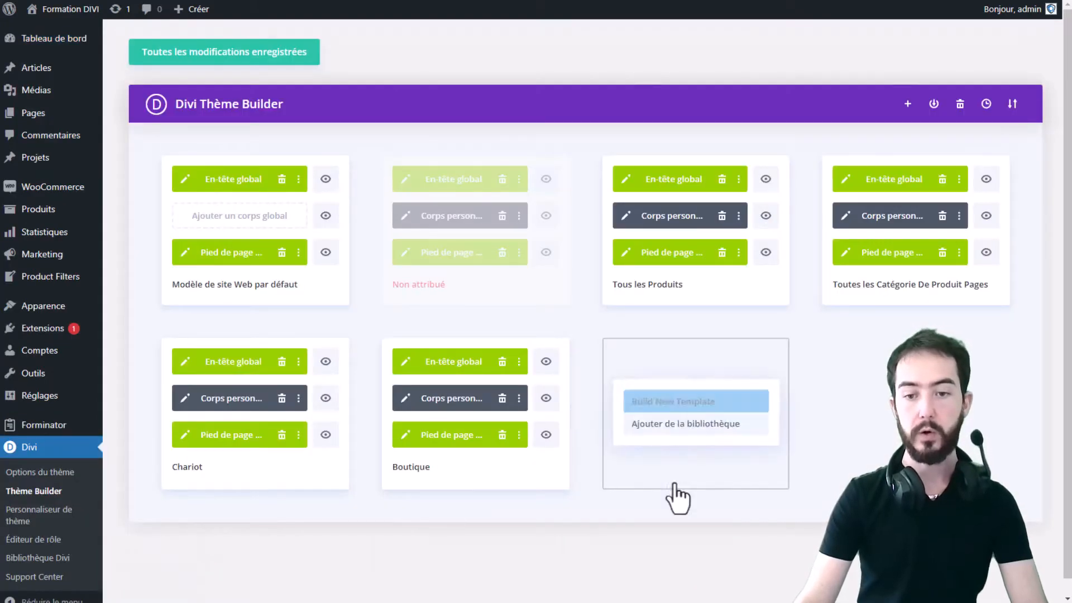
{"action": "left_click", "coordinate": [709, 407]}
{"action": "scroll", "coordinate": [653, 446], "scroll_direction": "down", "scroll_amount": 10}
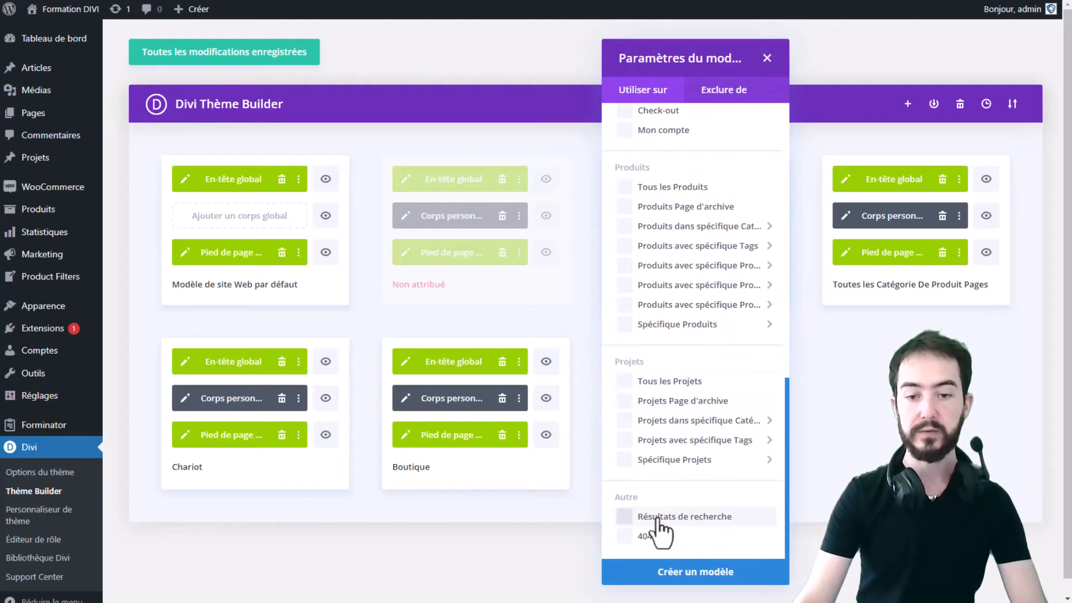
{"action": "left_click", "coordinate": [667, 574]}
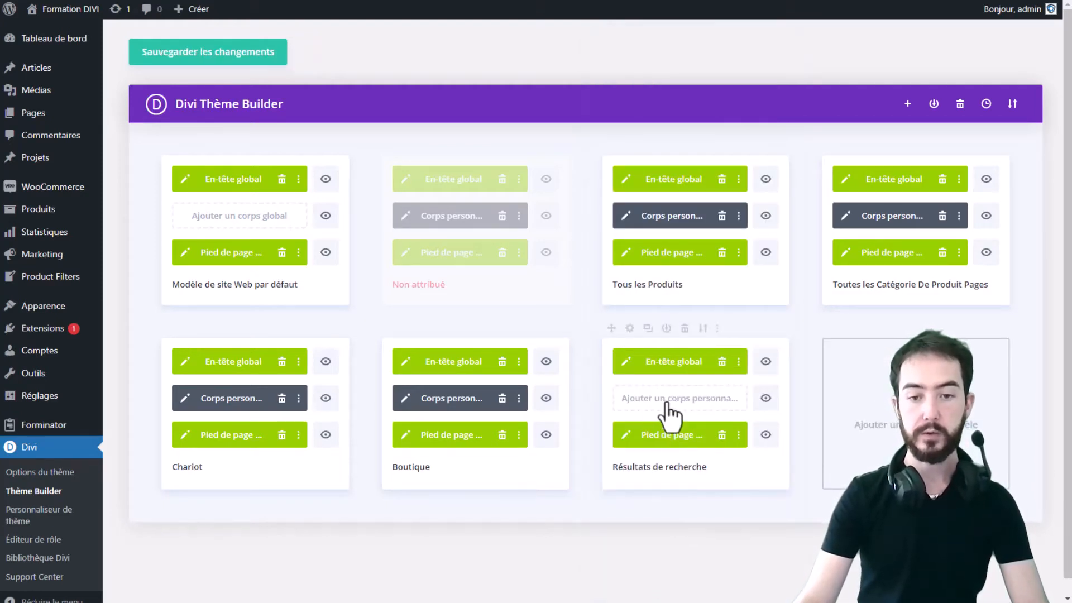
{"action": "left_click", "coordinate": [219, 54]}
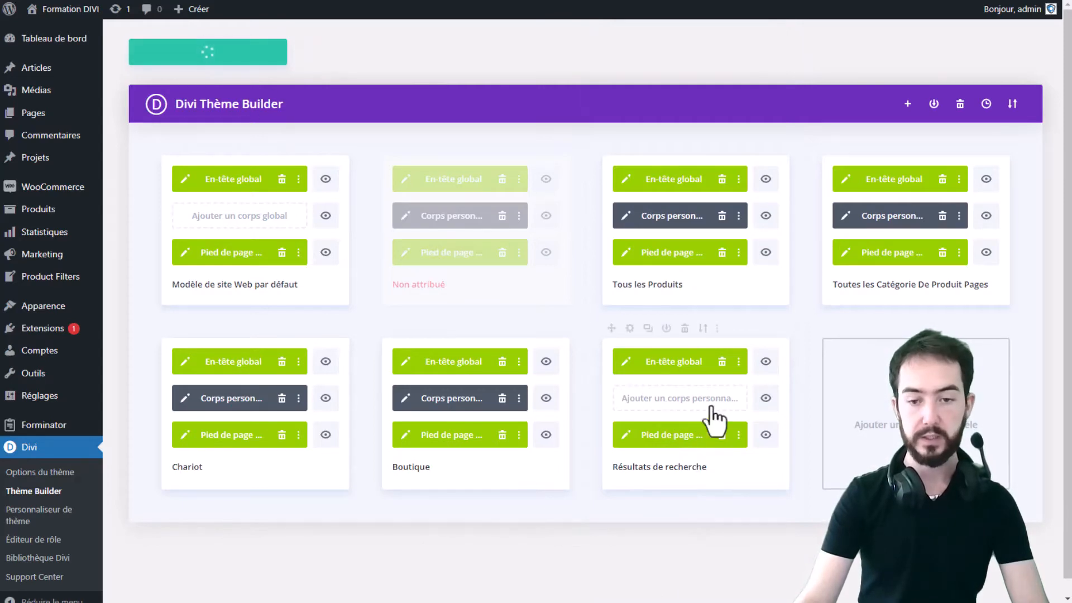
Start a custom body for the Résultats de recherche template and insert a Texte module in a single-column row.
{"action": "left_click", "coordinate": [677, 404]}
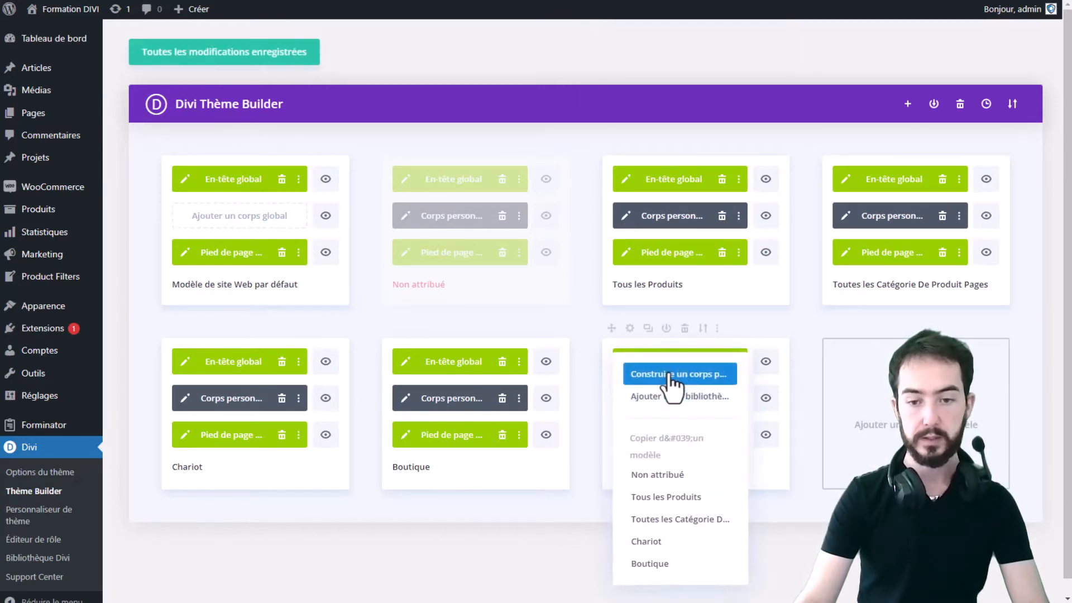
{"action": "left_click", "coordinate": [673, 372]}
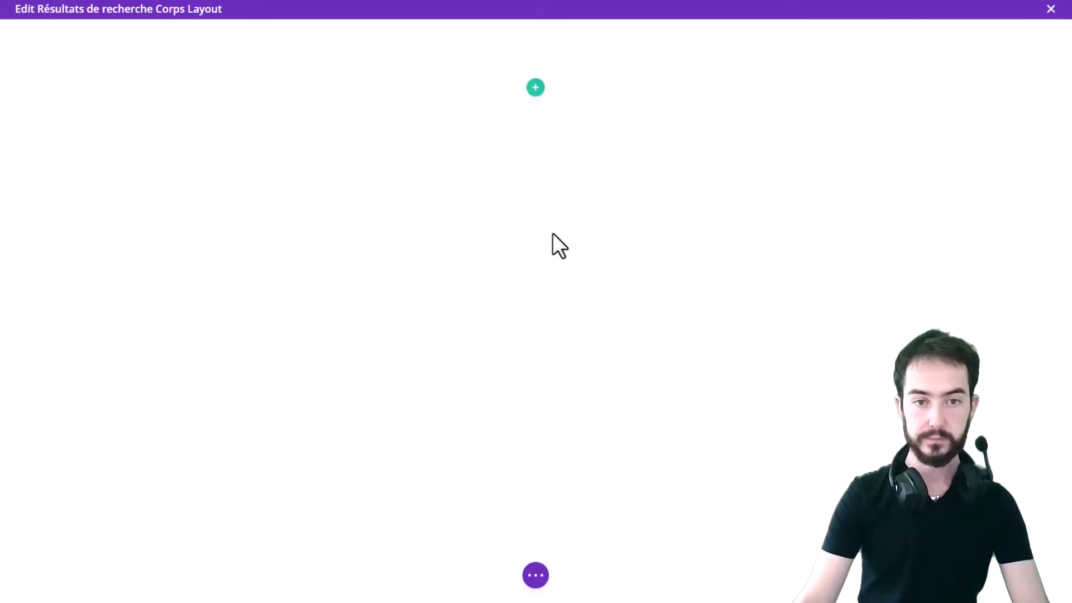
{"action": "left_click", "coordinate": [535, 87]}
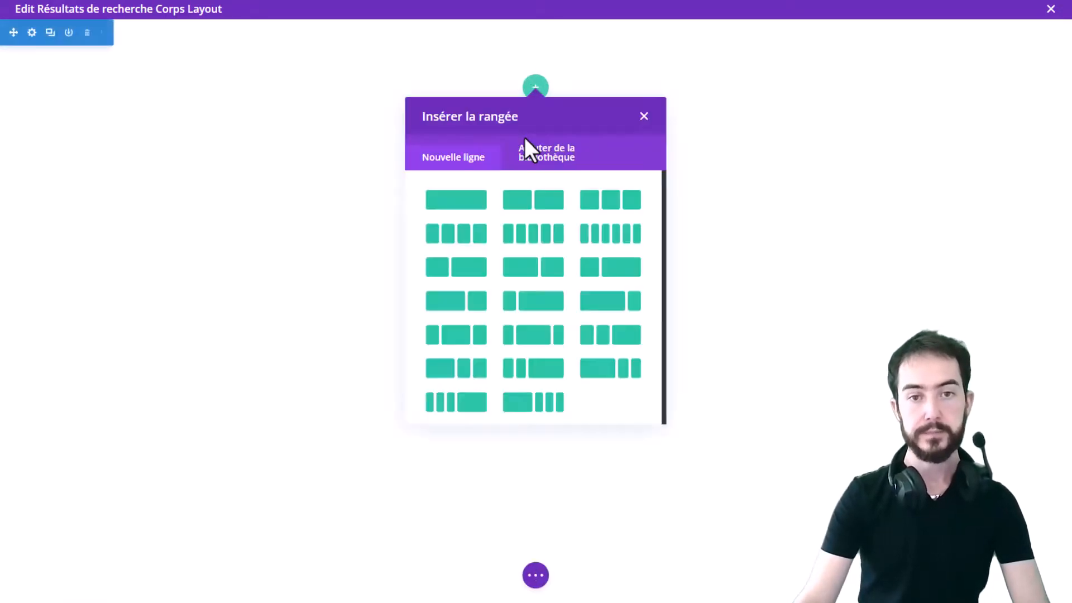
{"action": "left_click", "coordinate": [463, 203]}
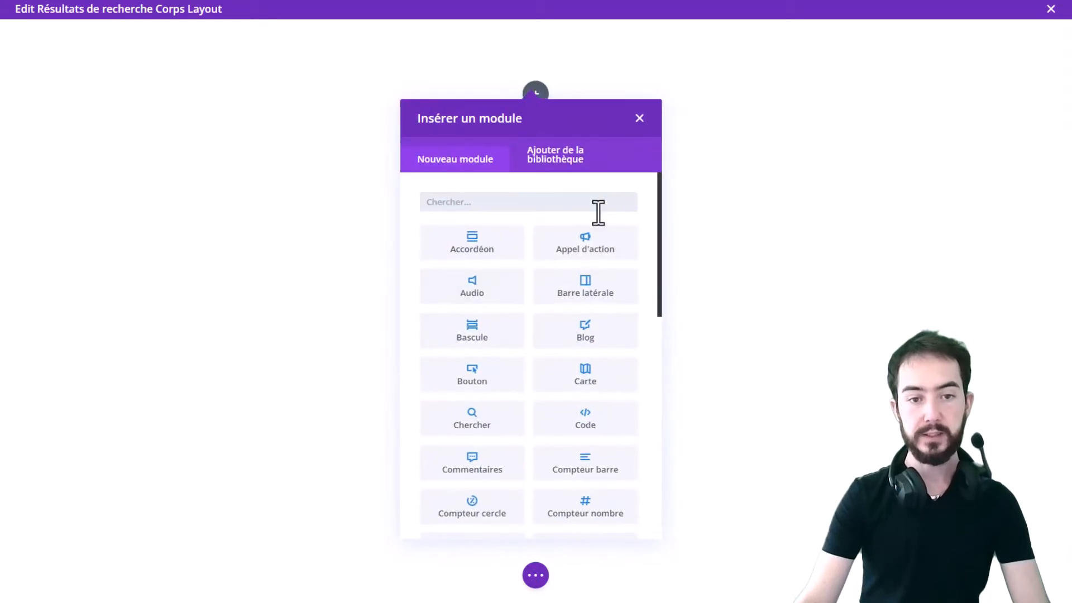
{"action": "type", "text": "tex"}
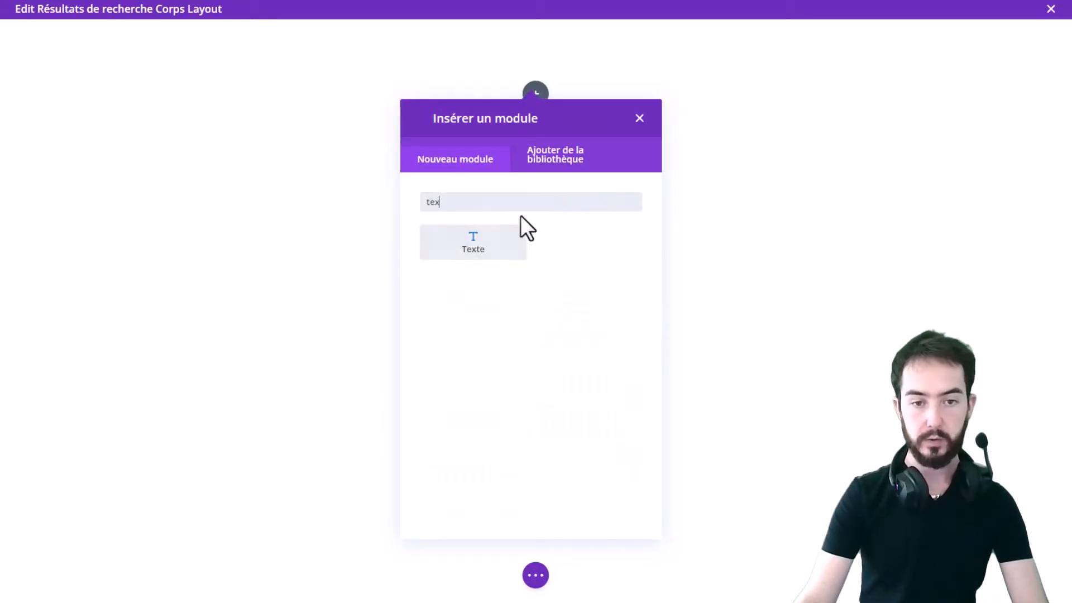
{"action": "left_click", "coordinate": [507, 246]}
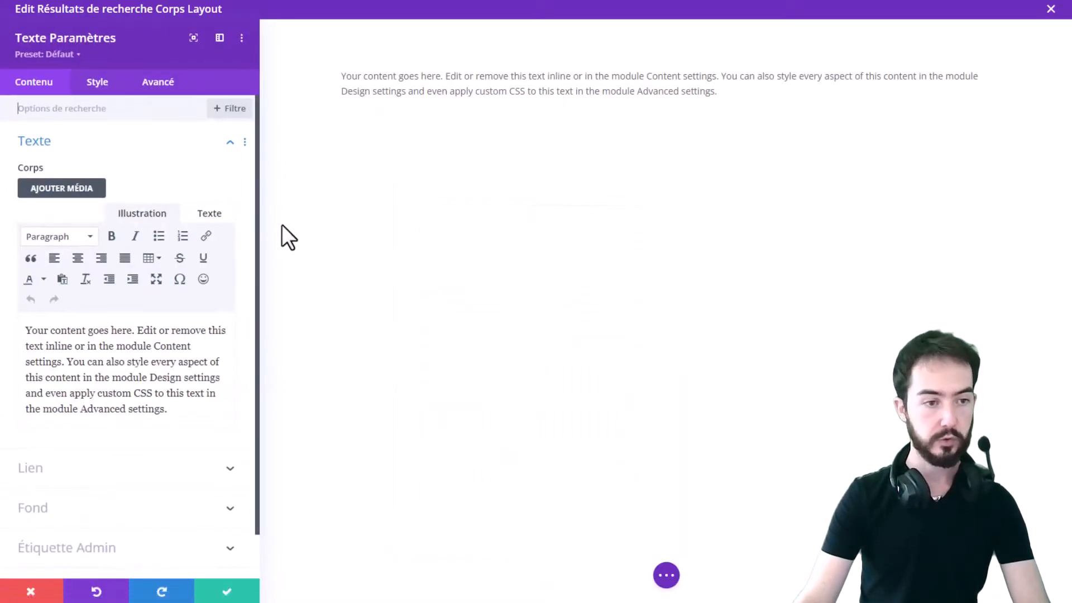
{"action": "left_click", "coordinate": [39, 237]}
{"action": "left_click", "coordinate": [41, 290]}
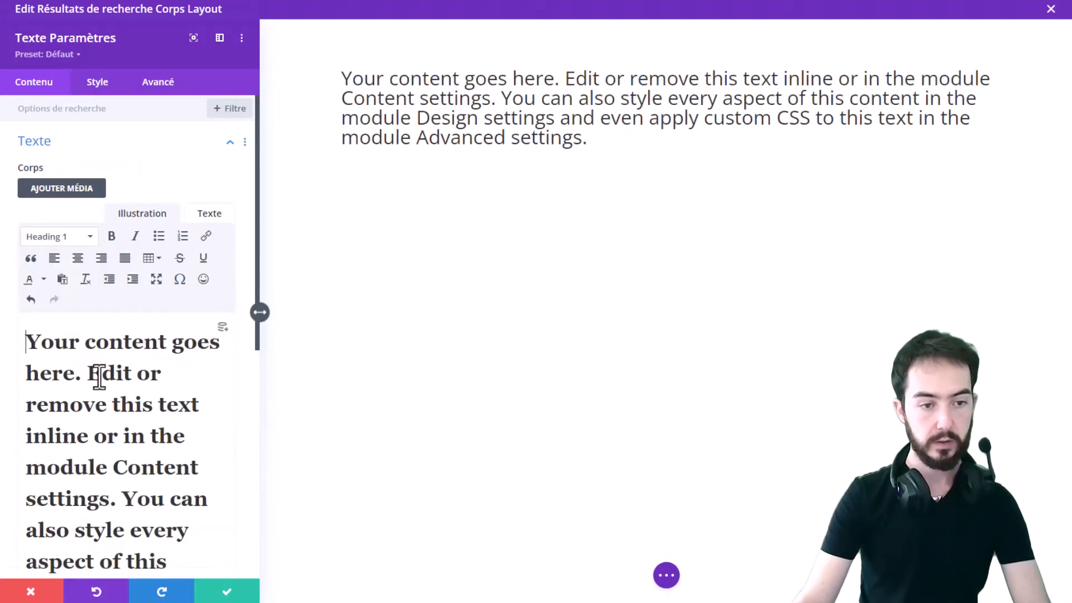
{"action": "left_click", "coordinate": [224, 328]}
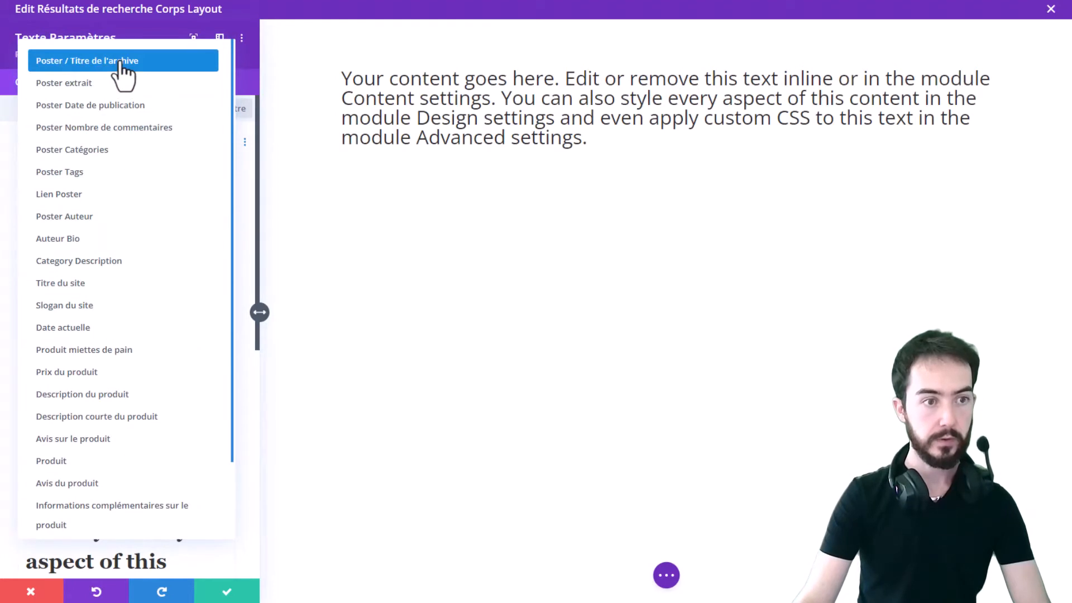
{"action": "left_click", "coordinate": [122, 62]}
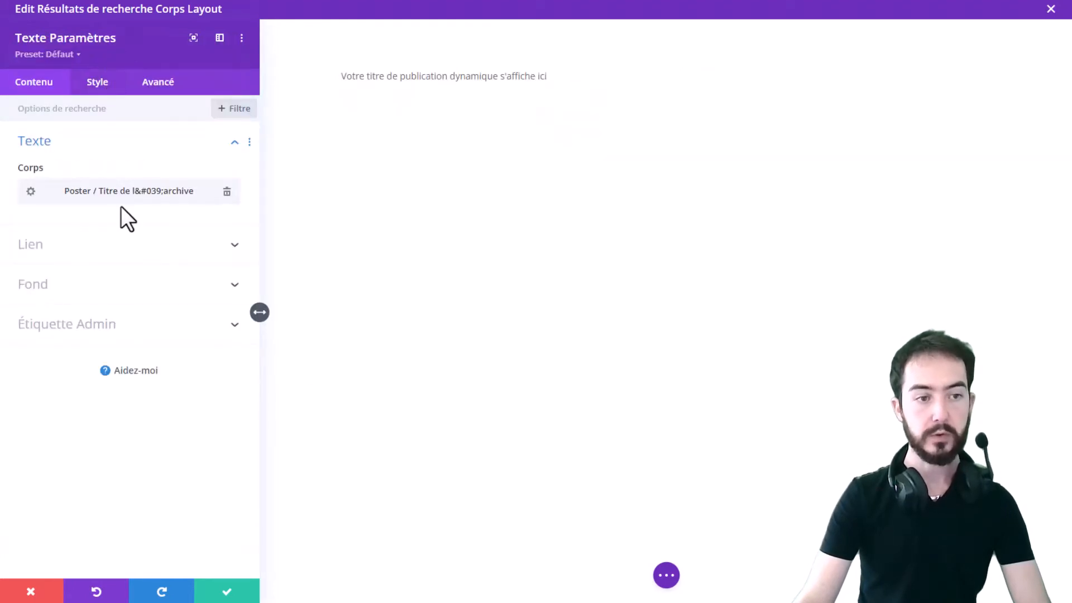
{"action": "left_click", "coordinate": [227, 193]}
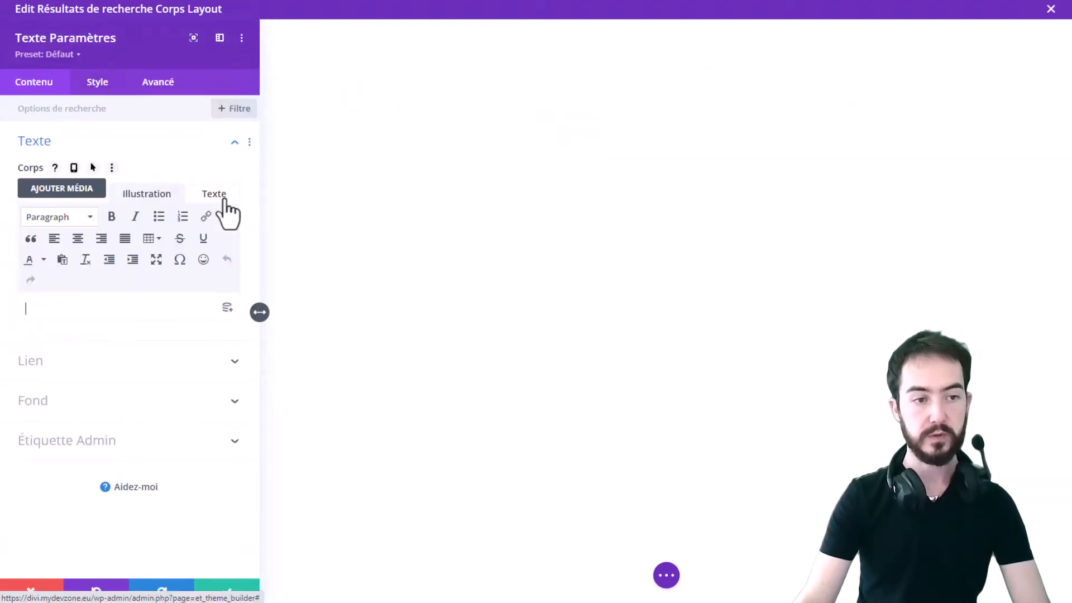
Use the dynamic content Poster / Titre de l'archive as the Texte module's body and save the module.
{"action": "left_click", "coordinate": [227, 307]}
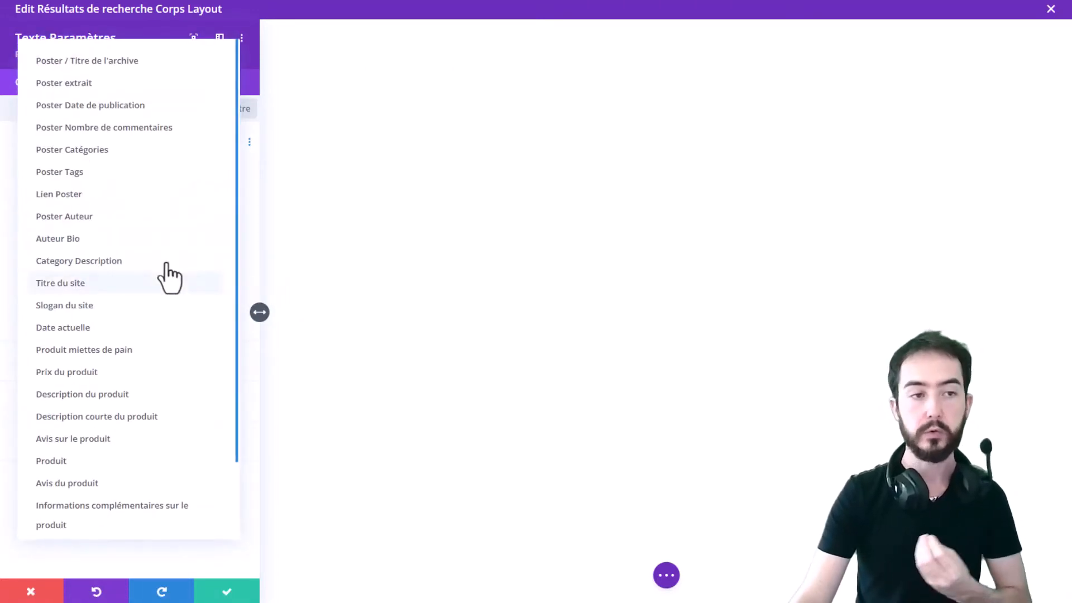
{"action": "left_click", "coordinate": [134, 61]}
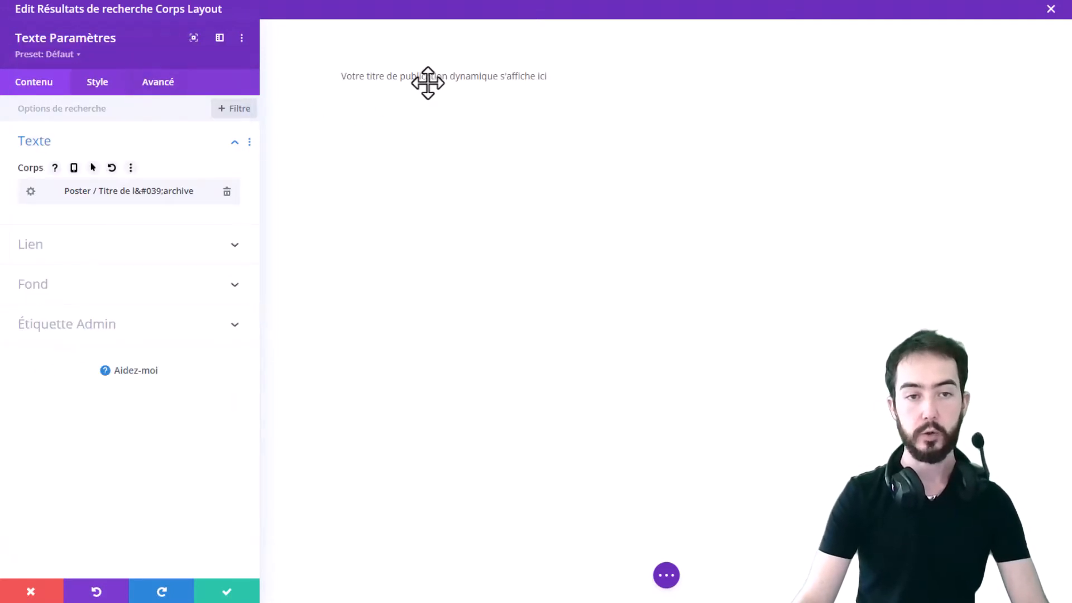
{"action": "left_click", "coordinate": [222, 593]}
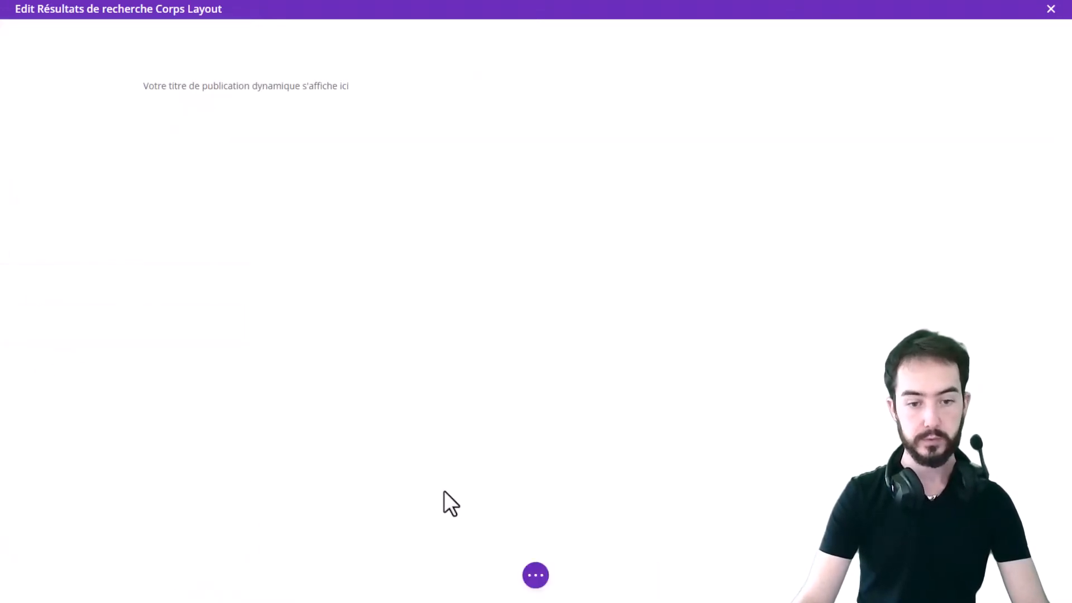
{"action": "left_click", "coordinate": [534, 578]}
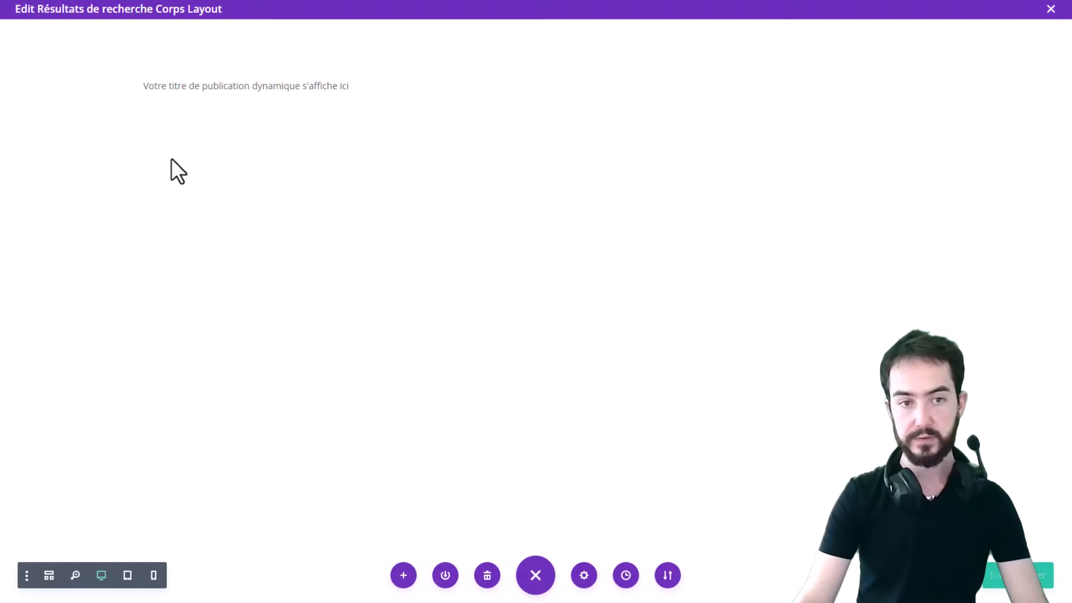
Set the H1 heading text size of the dynamic title module to 40px.
{"action": "left_click", "coordinate": [513, 85]}
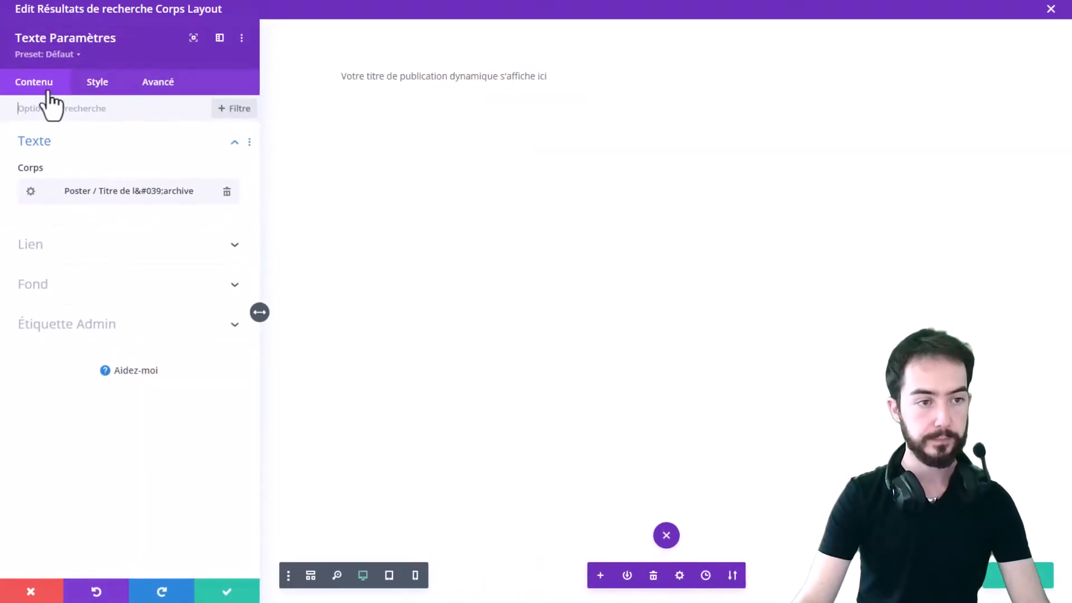
{"action": "left_click", "coordinate": [94, 84]}
{"action": "left_click", "coordinate": [96, 192]}
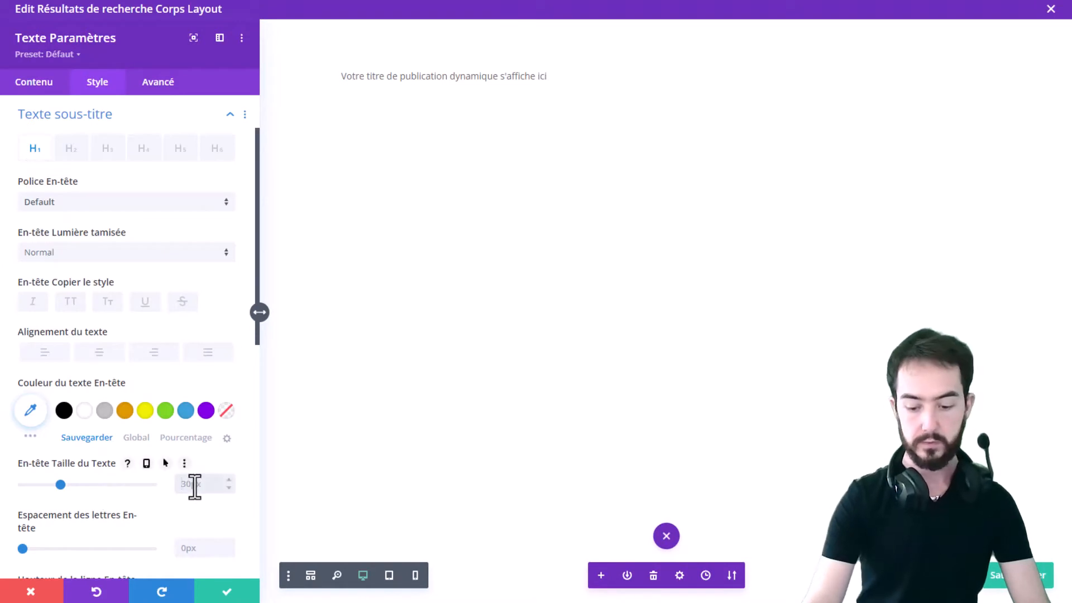
{"action": "left_click", "coordinate": [42, 84]}
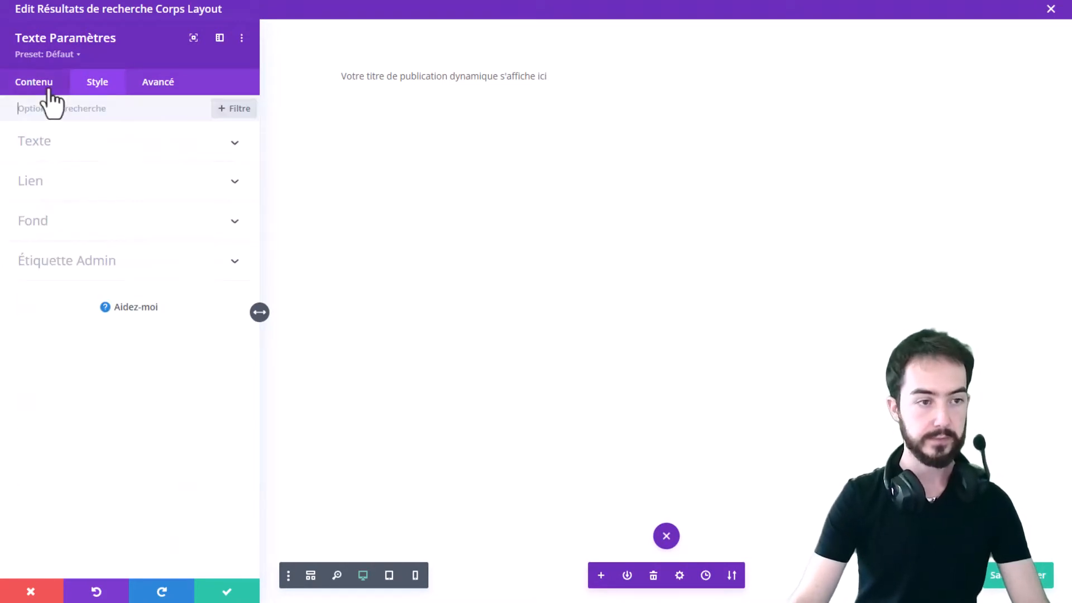
Set the dynamic title module's body text size to 20px and center its alignment.
{"action": "left_click", "coordinate": [96, 84]}
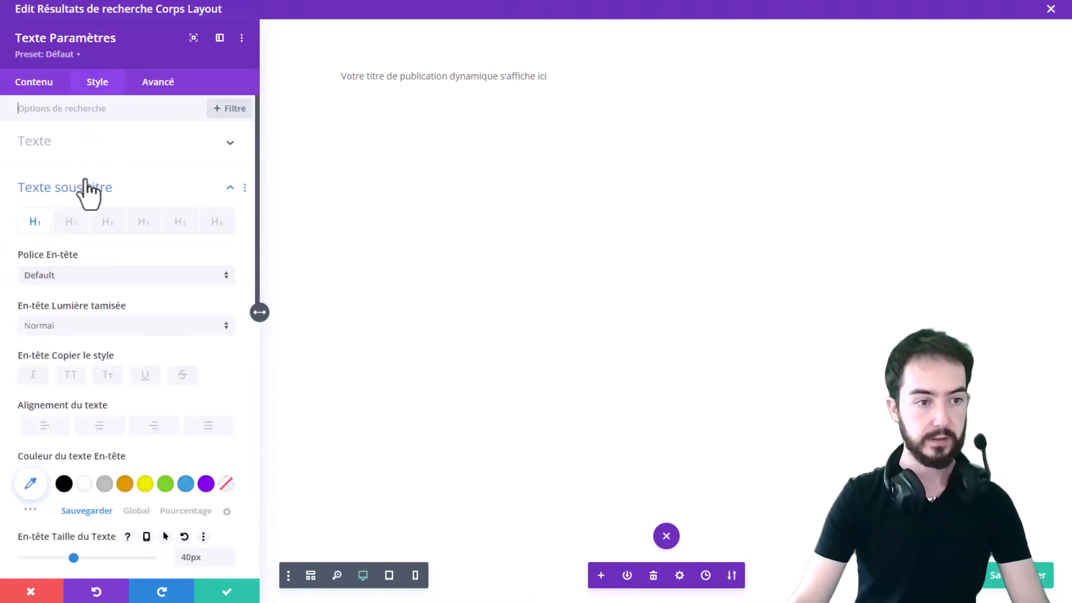
{"action": "left_click", "coordinate": [94, 146]}
{"action": "scroll", "coordinate": [111, 446], "scroll_direction": "down", "scroll_amount": 3}
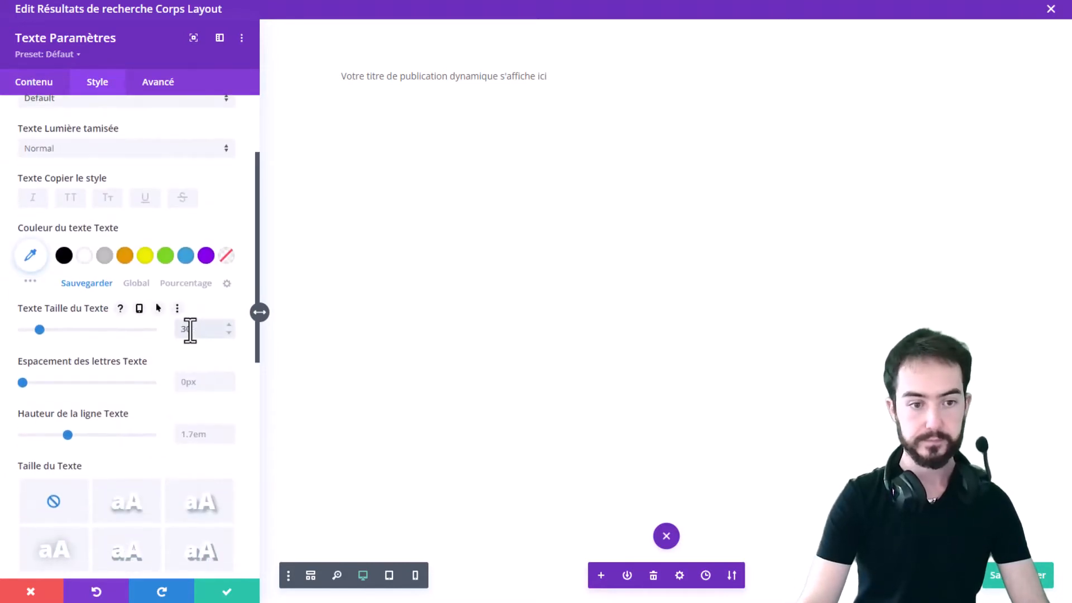
{"action": "type", "text": "px"}
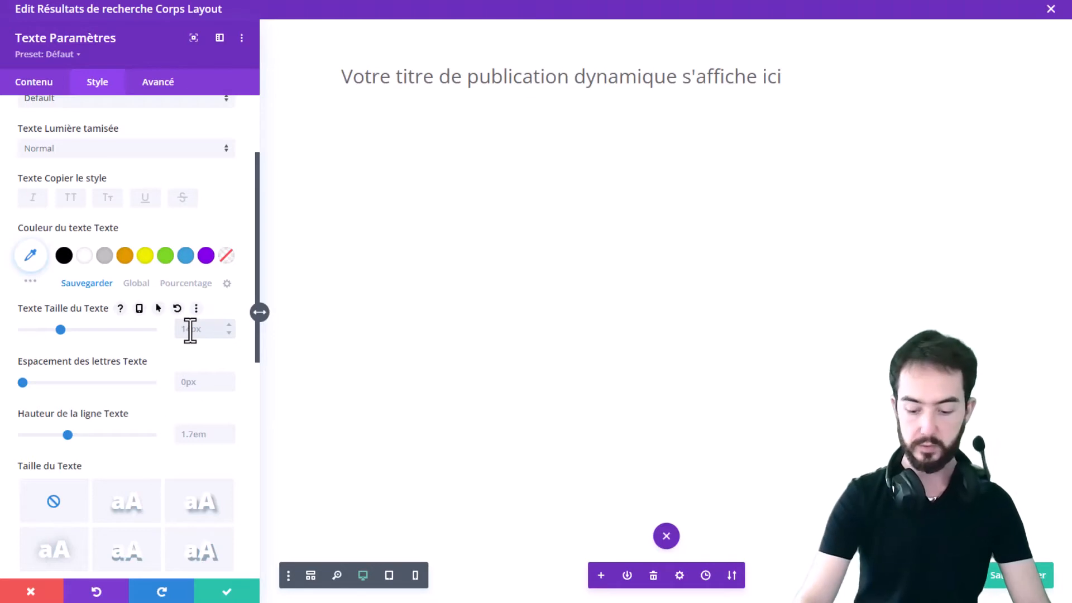
{"action": "scroll", "coordinate": [167, 358], "scroll_direction": "down", "scroll_amount": 5}
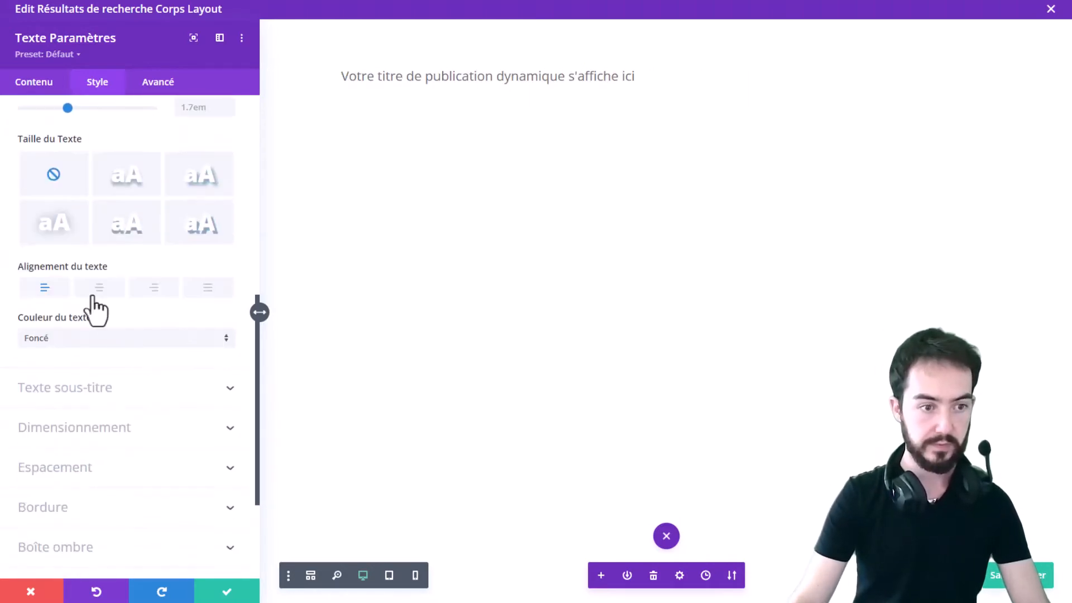
{"action": "left_click", "coordinate": [92, 288]}
Color the dynamic title text black (#000000), set its weight to Semi Gras and save the Texte module.
{"action": "scroll", "coordinate": [153, 329], "scroll_direction": "up", "scroll_amount": 7}
{"action": "scroll", "coordinate": [150, 335], "scroll_direction": "up", "scroll_amount": 2}
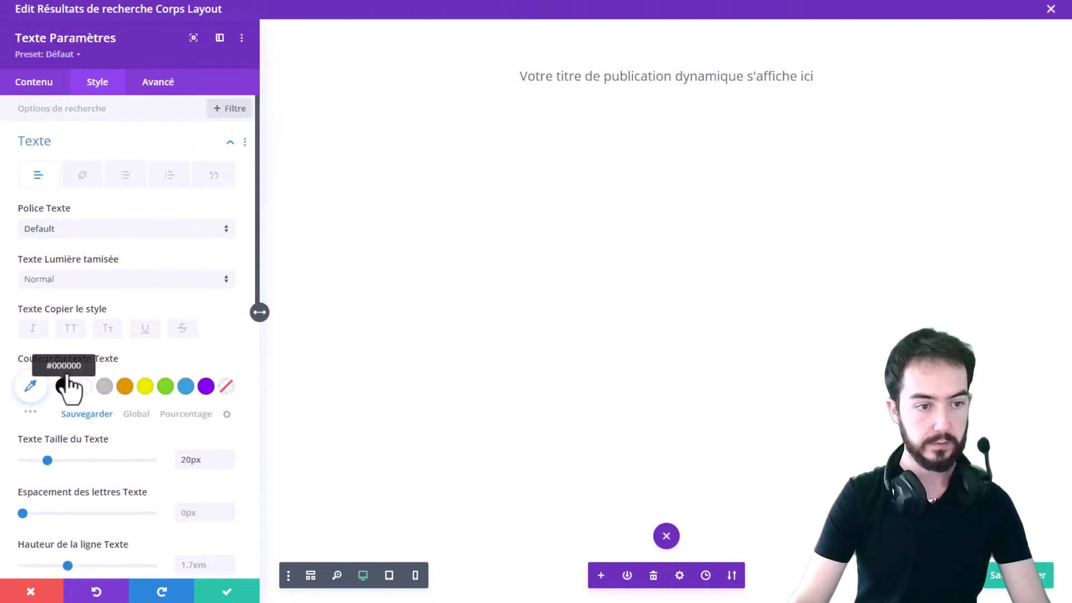
{"action": "left_click", "coordinate": [65, 386]}
{"action": "left_click", "coordinate": [92, 282]}
{"action": "left_click", "coordinate": [73, 333]}
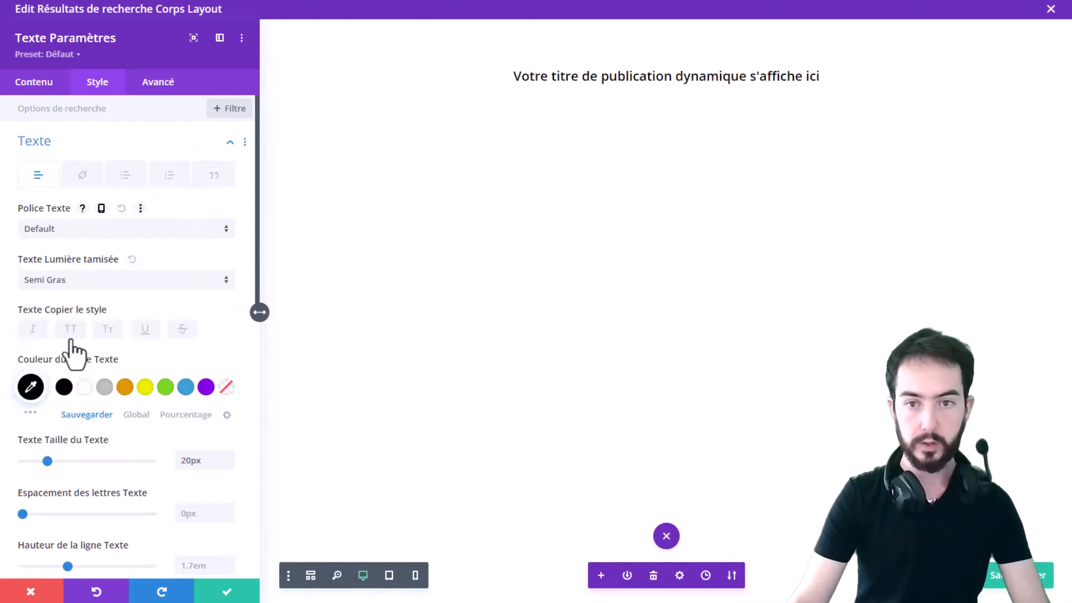
{"action": "left_click", "coordinate": [226, 587]}
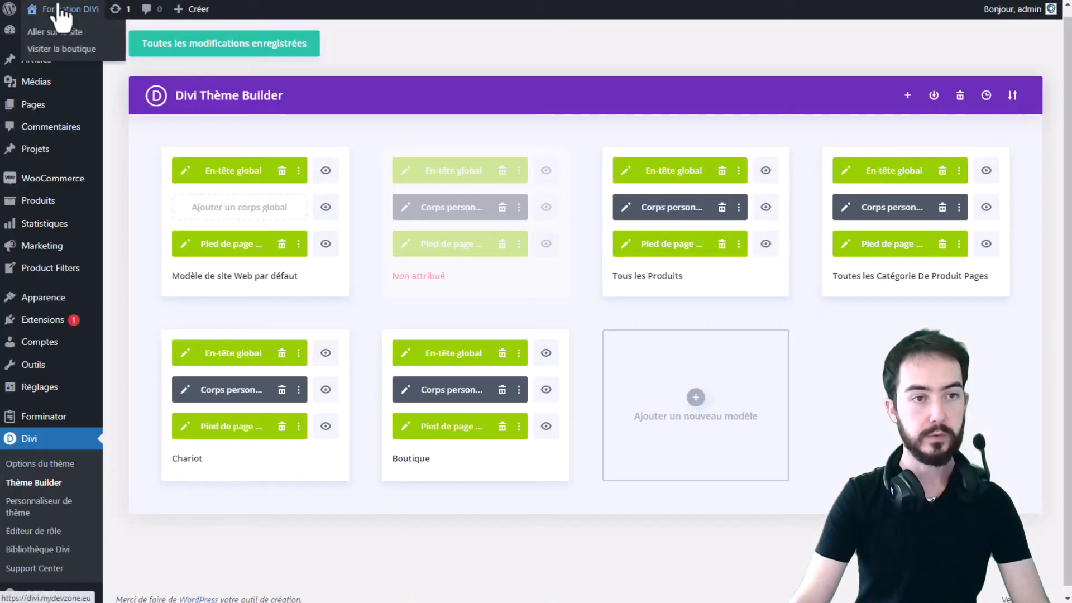
Visit the shop's front end, search the site for "chaussures" and examine the results page layout.
{"action": "left_click", "coordinate": [51, 9]}
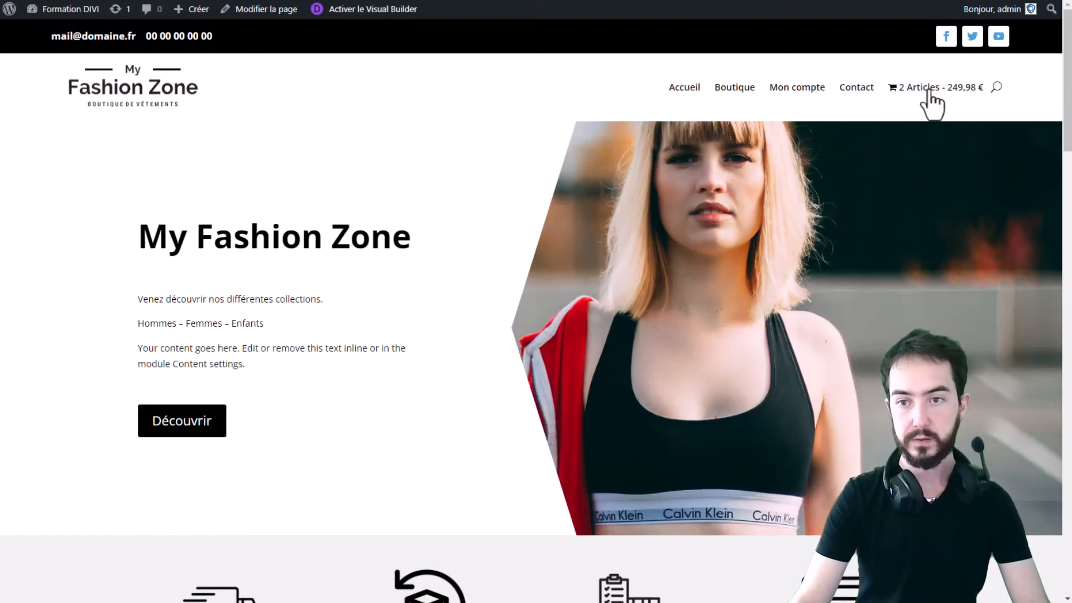
{"action": "left_click", "coordinate": [995, 88]}
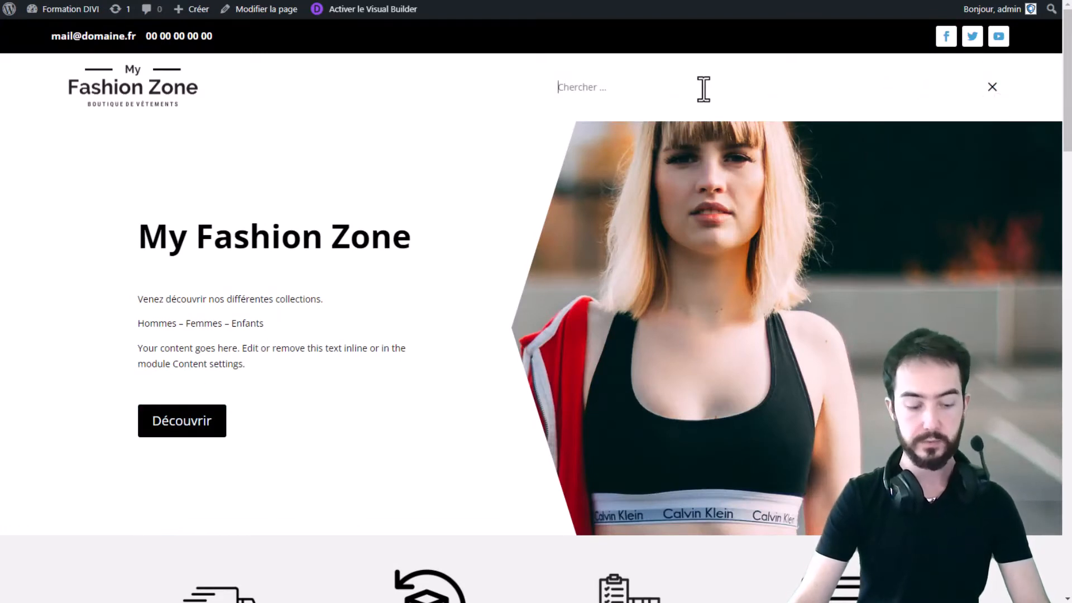
{"action": "type", "text": "chaussures"}
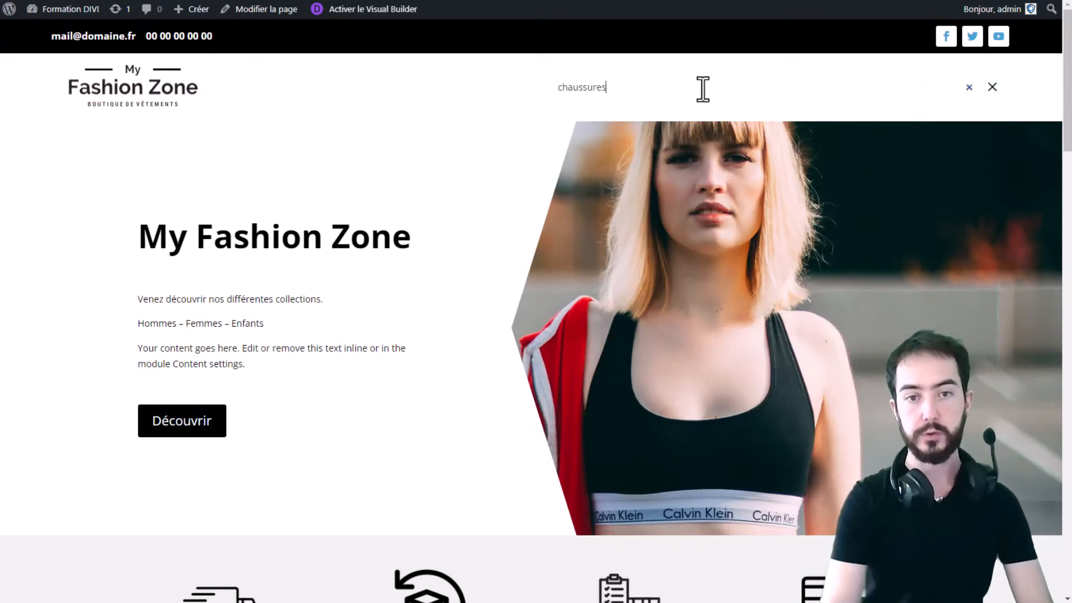
{"action": "key", "text": "Return"}
{"action": "scroll", "coordinate": [720, 139], "scroll_direction": "down", "scroll_amount": 5}
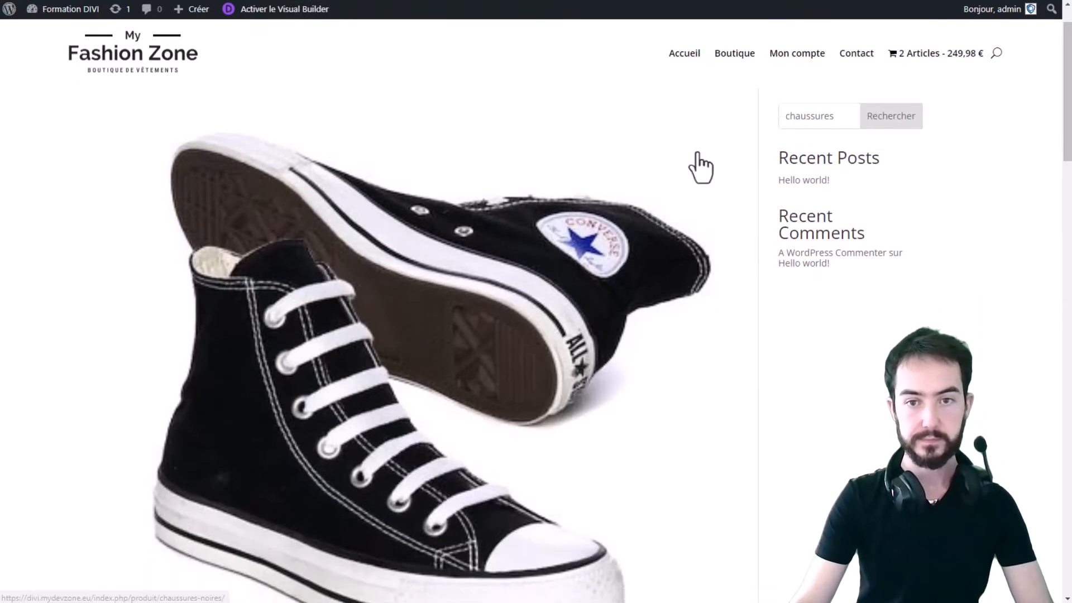
{"action": "scroll", "coordinate": [689, 168], "scroll_direction": "up", "scroll_amount": 5}
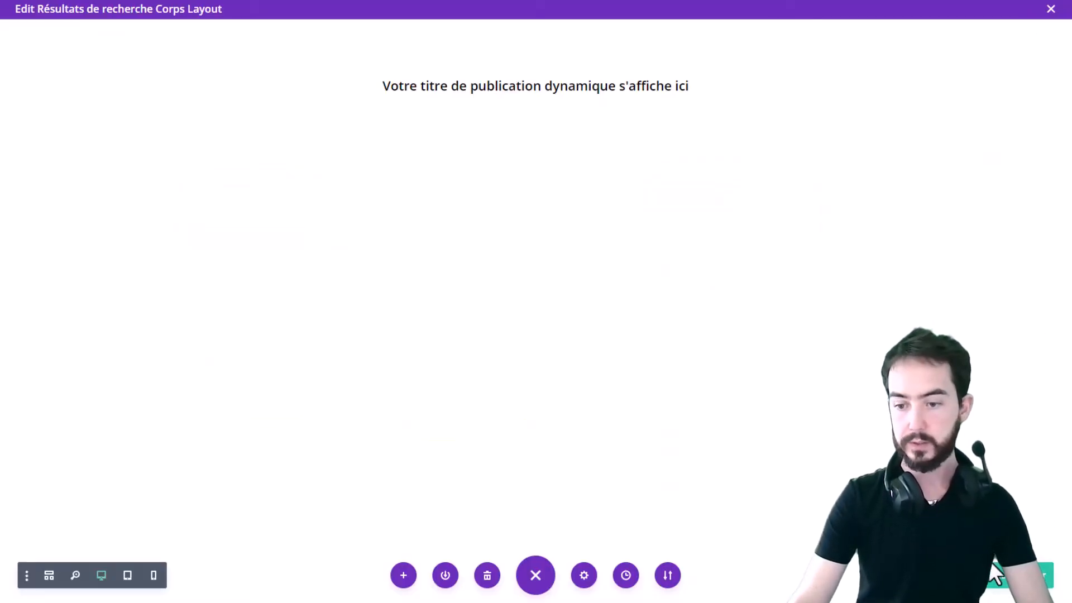
Exit the search results body layout, save the Theme Builder changes and check the title on the "chaussures" results page.
{"action": "left_click", "coordinate": [1051, 9]}
{"action": "left_click", "coordinate": [211, 53]}
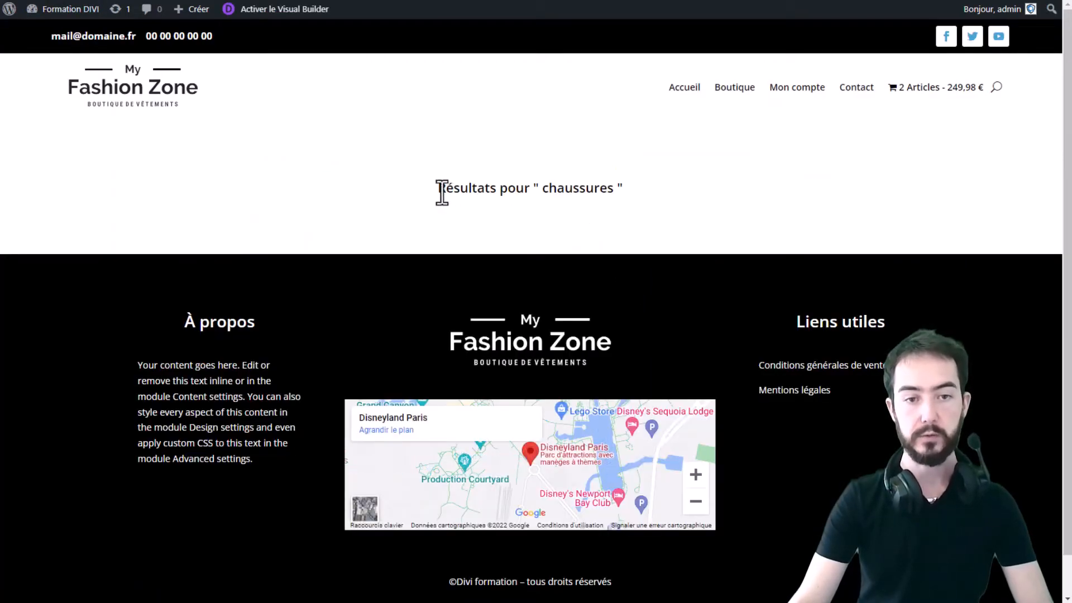
{"action": "left_click_drag", "start_coordinate": [441, 192], "coordinate": [646, 191]}
{"action": "left_click", "coordinate": [646, 191]}
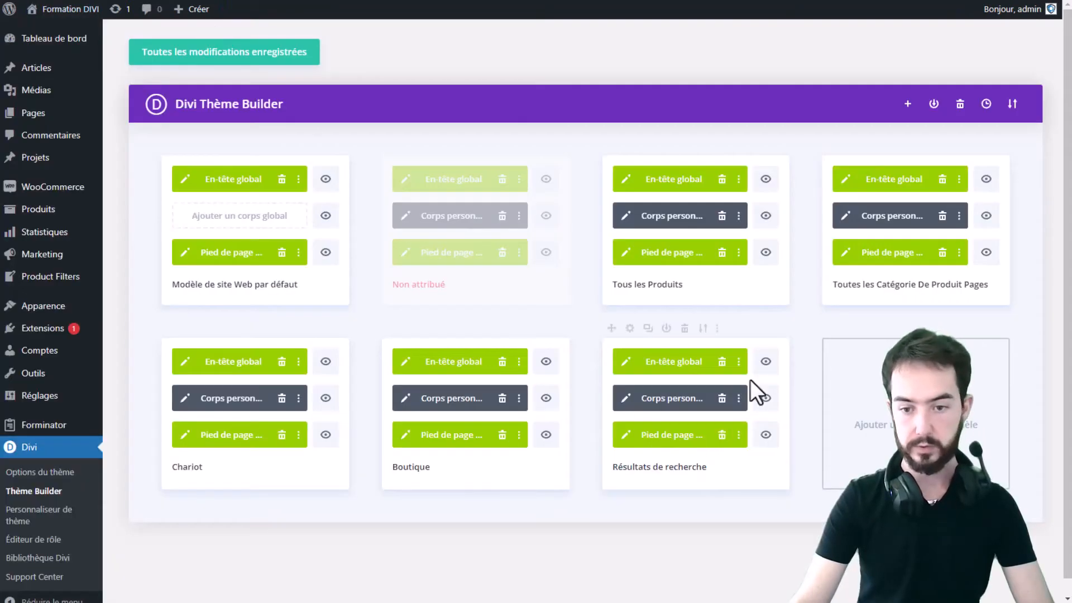
Reopen the Résultats de recherche custom body and expand its section and row in the layers view.
{"action": "left_click", "coordinate": [619, 409]}
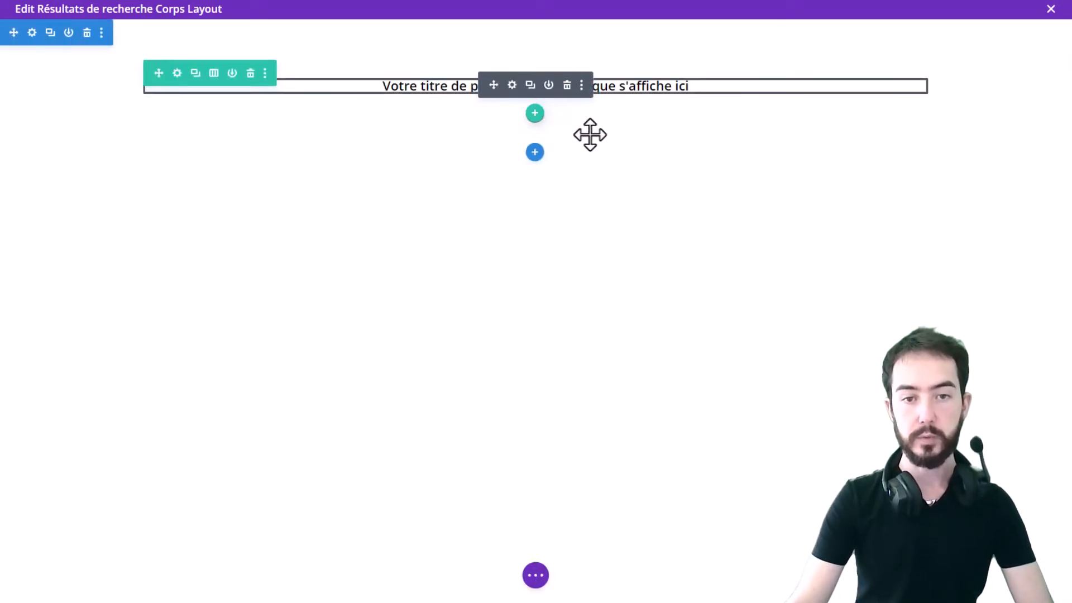
{"action": "left_click", "coordinate": [536, 574]}
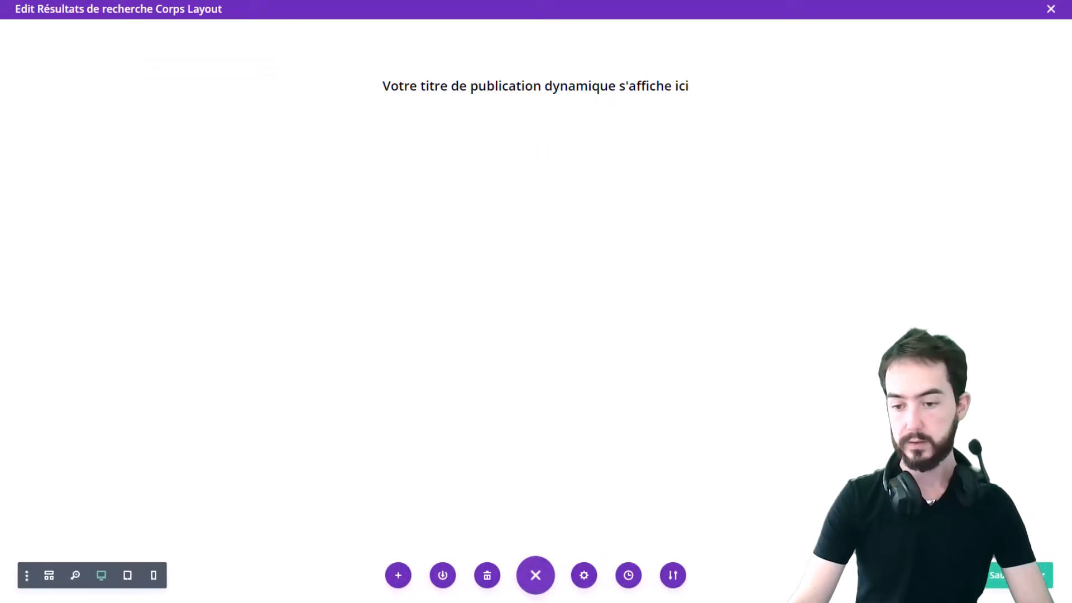
{"action": "left_click", "coordinate": [928, 575]}
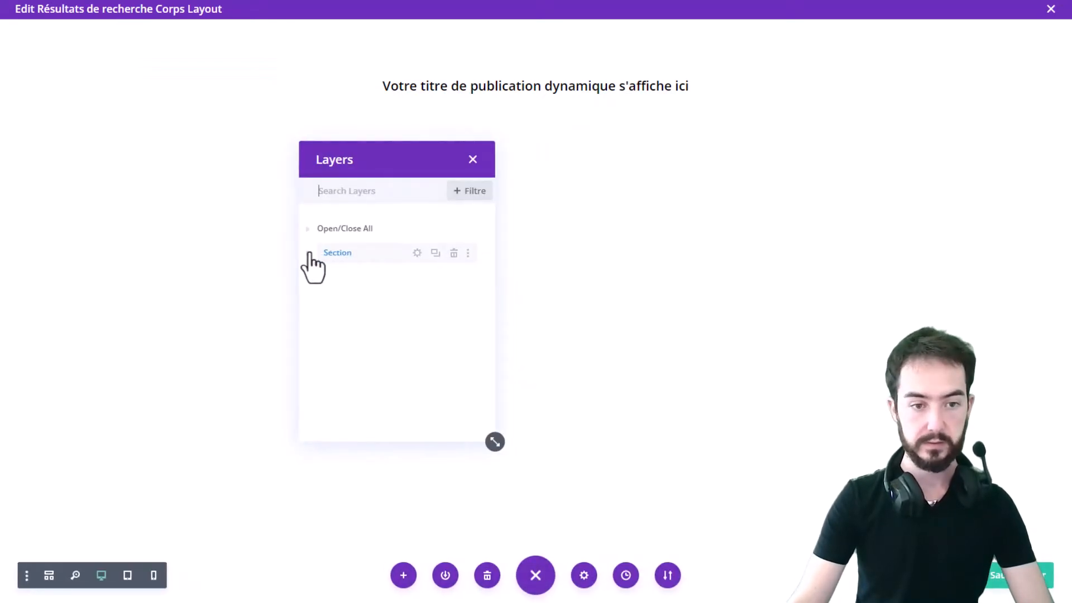
{"action": "left_click", "coordinate": [319, 277]}
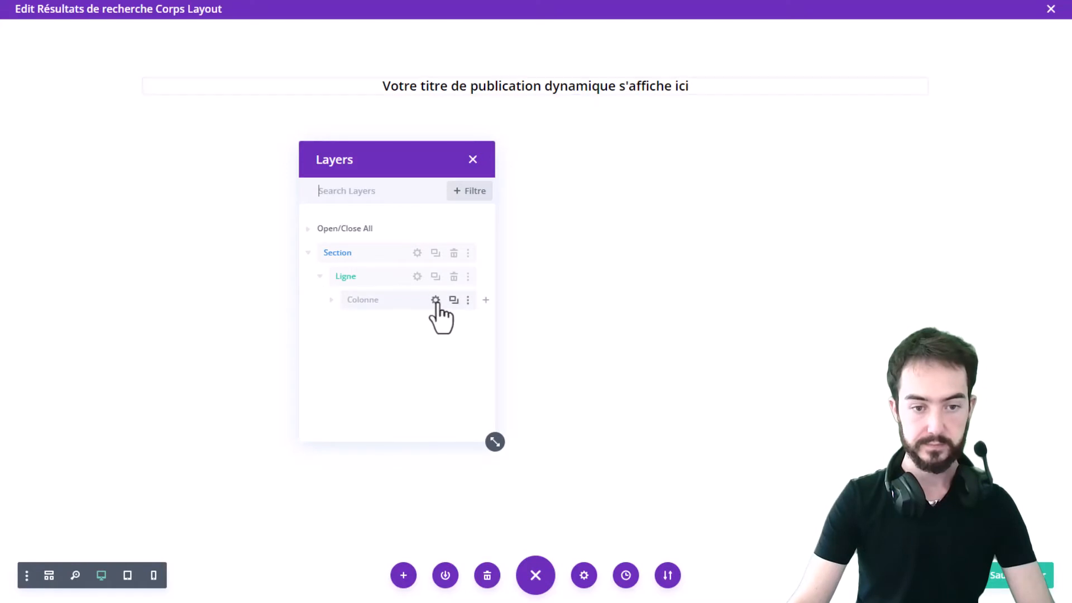
{"action": "left_click", "coordinate": [485, 301]}
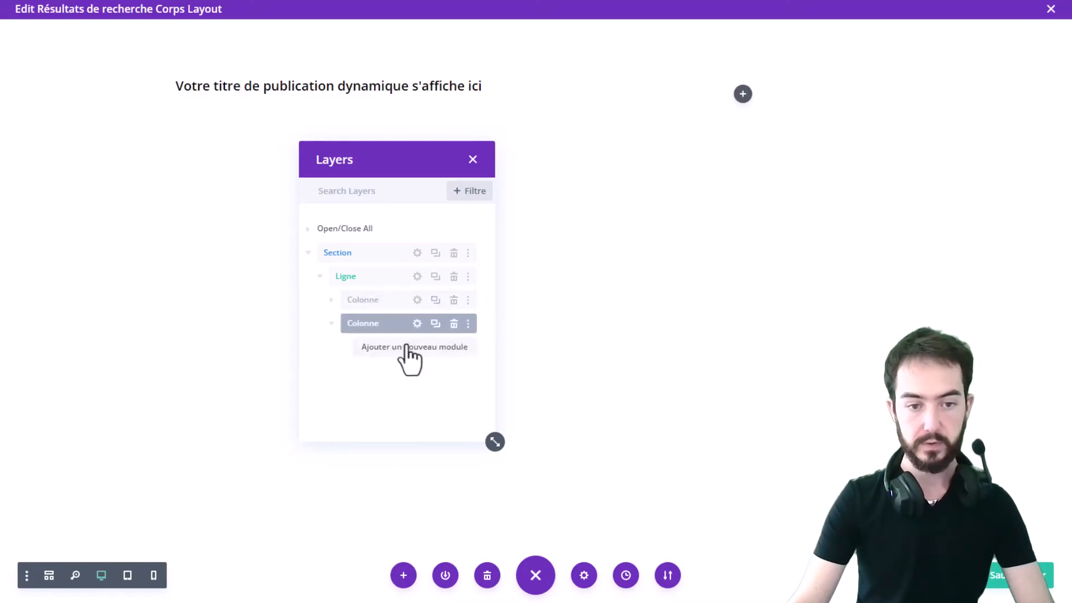
{"action": "left_click", "coordinate": [455, 325]}
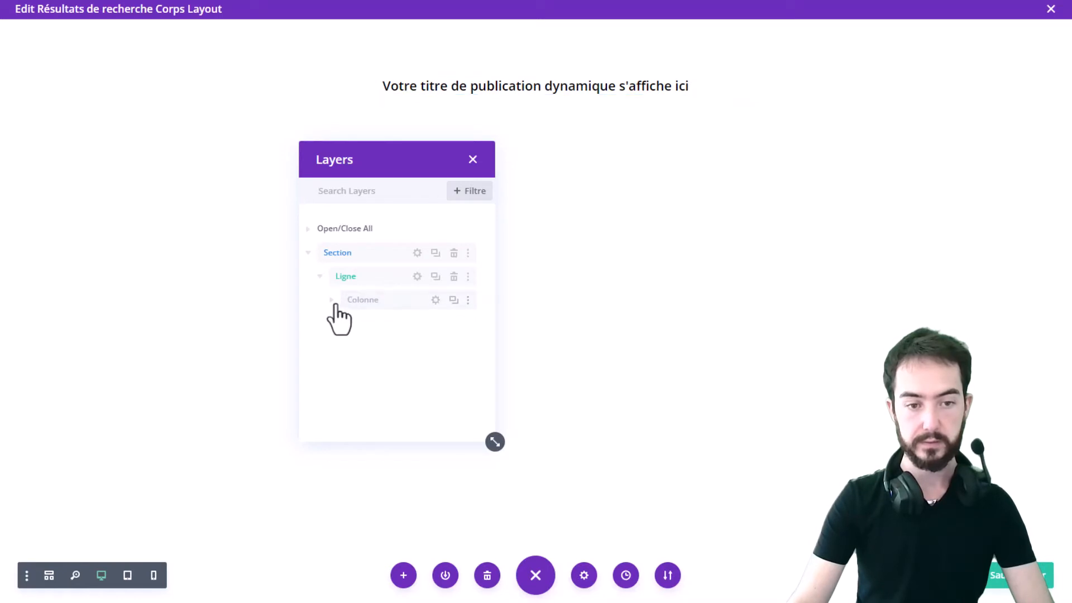
Insert a Woo Products module below the title's Texte module and close the layers view.
{"action": "left_click", "coordinate": [486, 324]}
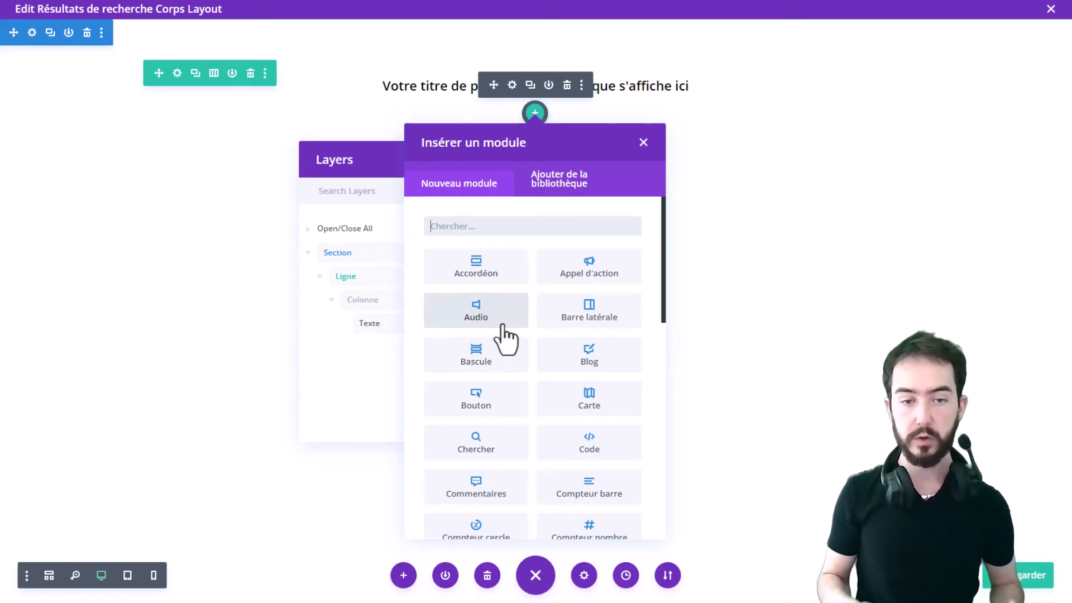
{"action": "scroll", "coordinate": [514, 307], "scroll_direction": "down", "scroll_amount": 10}
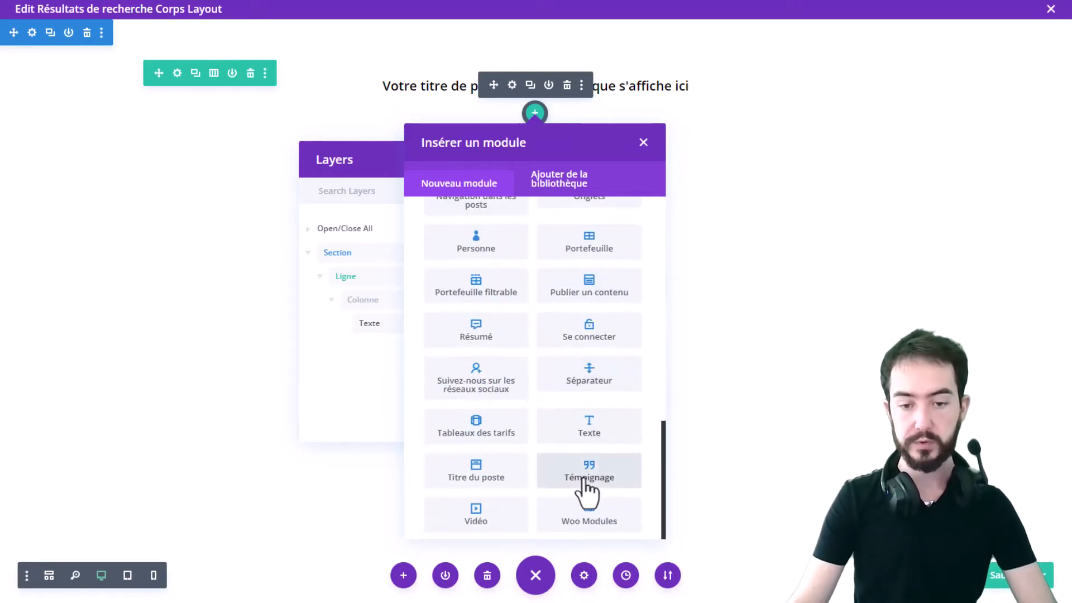
{"action": "left_click", "coordinate": [593, 527]}
{"action": "left_click", "coordinate": [589, 463]}
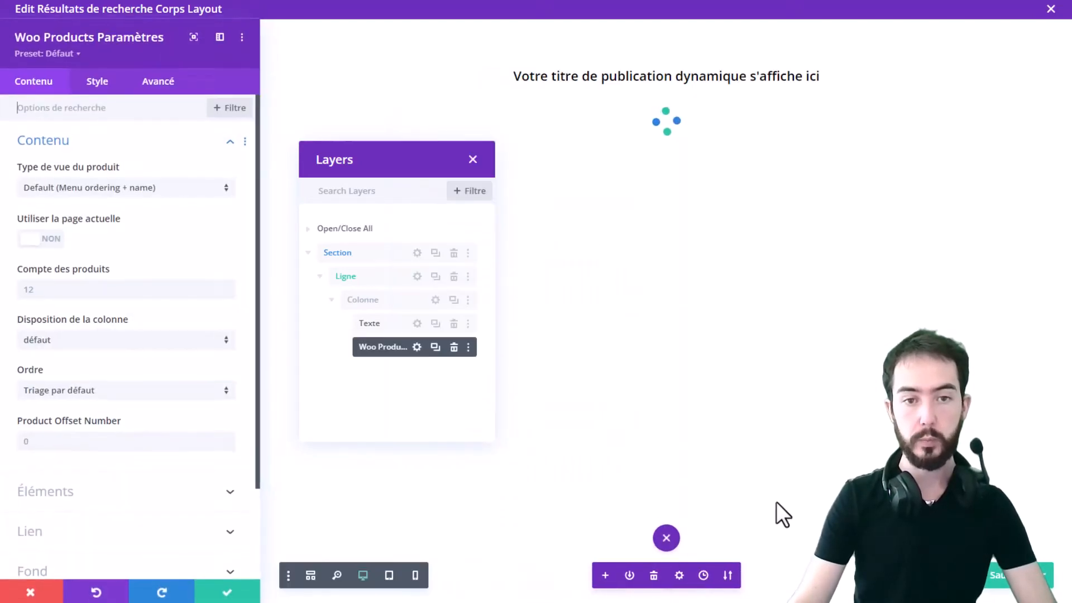
{"action": "left_click", "coordinate": [473, 159]}
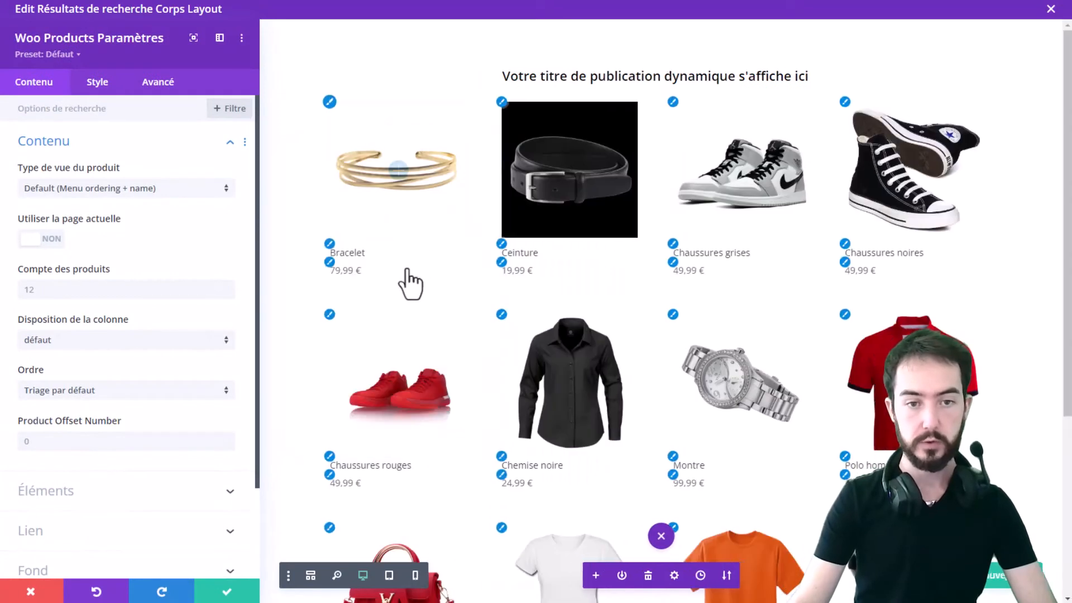
Enable Utiliser la page actuelle for the Woo Products module and set its product count to 20.
{"action": "left_click", "coordinate": [40, 239]}
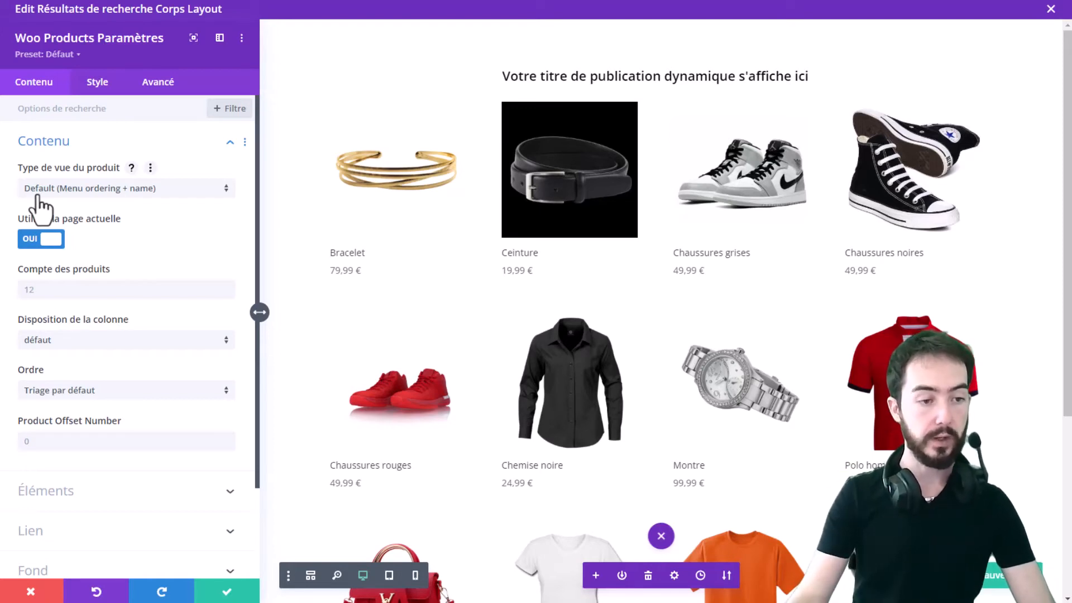
{"action": "left_click", "coordinate": [63, 296]}
{"action": "type", "text": "20"}
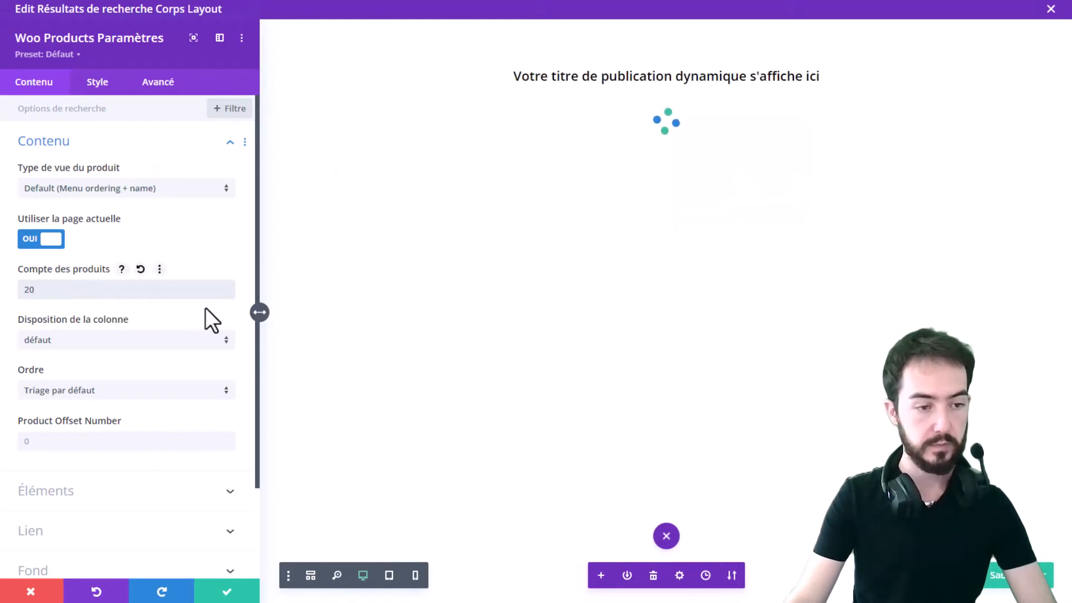
{"action": "scroll", "coordinate": [207, 313], "scroll_direction": "down", "scroll_amount": 1}
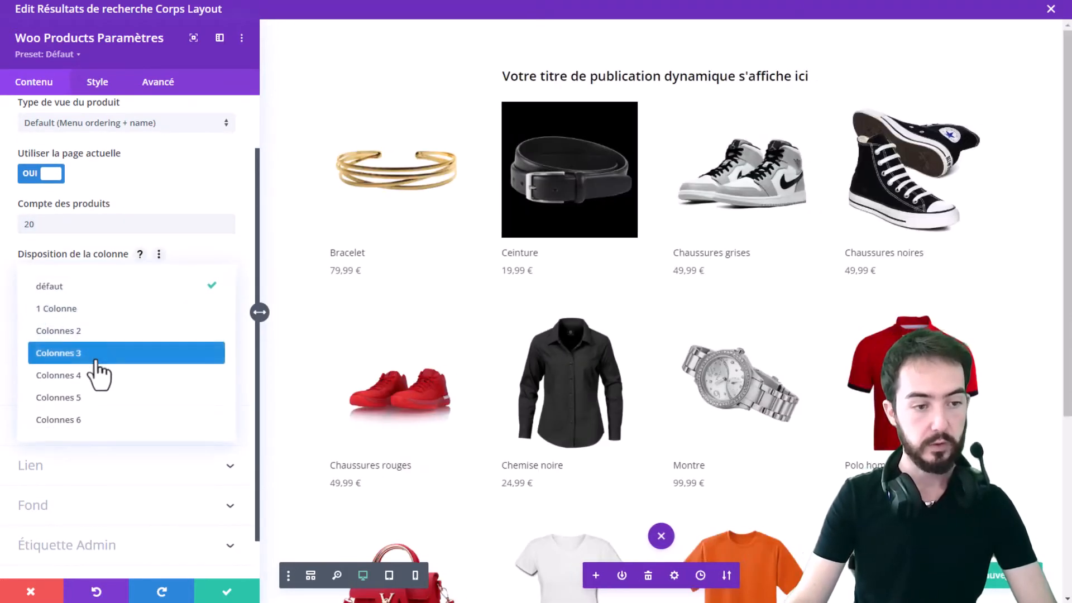
{"action": "left_click", "coordinate": [185, 191]}
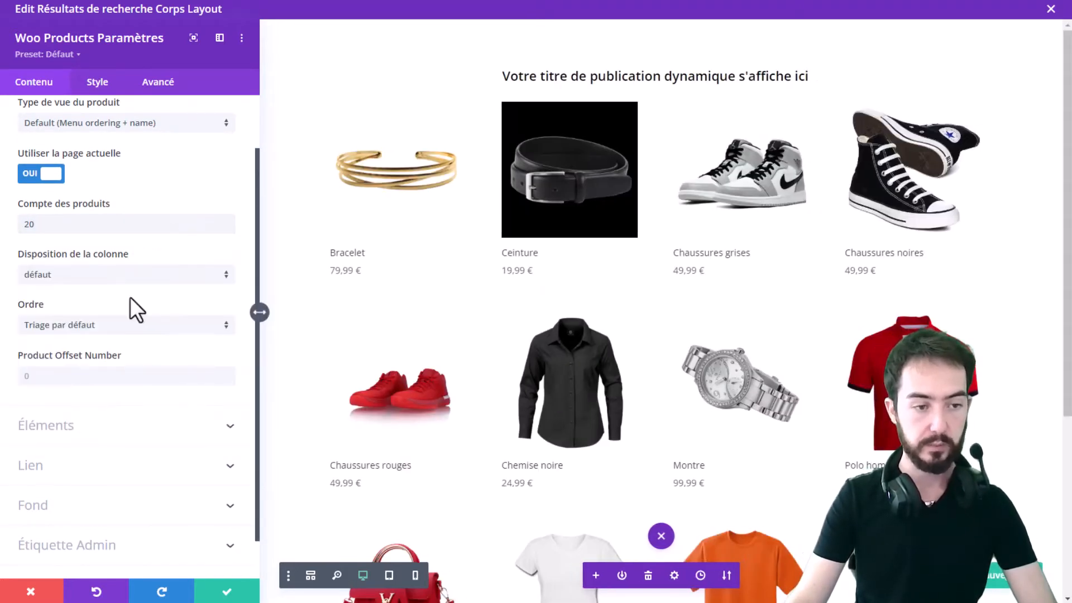
{"action": "scroll", "coordinate": [151, 312], "scroll_direction": "down", "scroll_amount": 1}
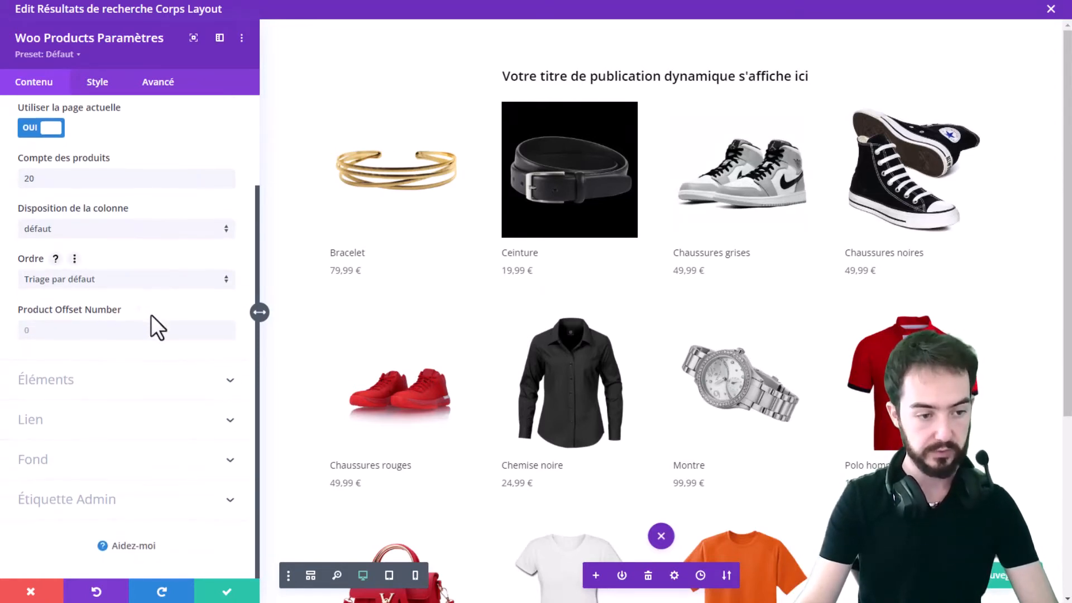
{"action": "left_click", "coordinate": [109, 381]}
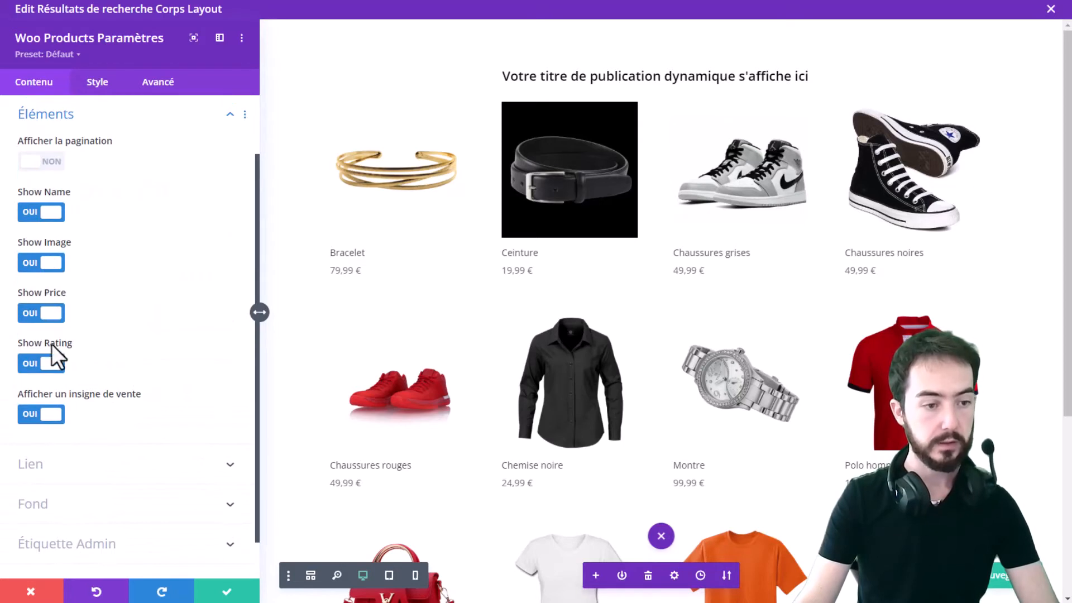
{"action": "scroll", "coordinate": [132, 268], "scroll_direction": "up", "scroll_amount": 3}
Center the text alignment of the Woo Products module and save the module.
{"action": "left_click", "coordinate": [95, 83]}
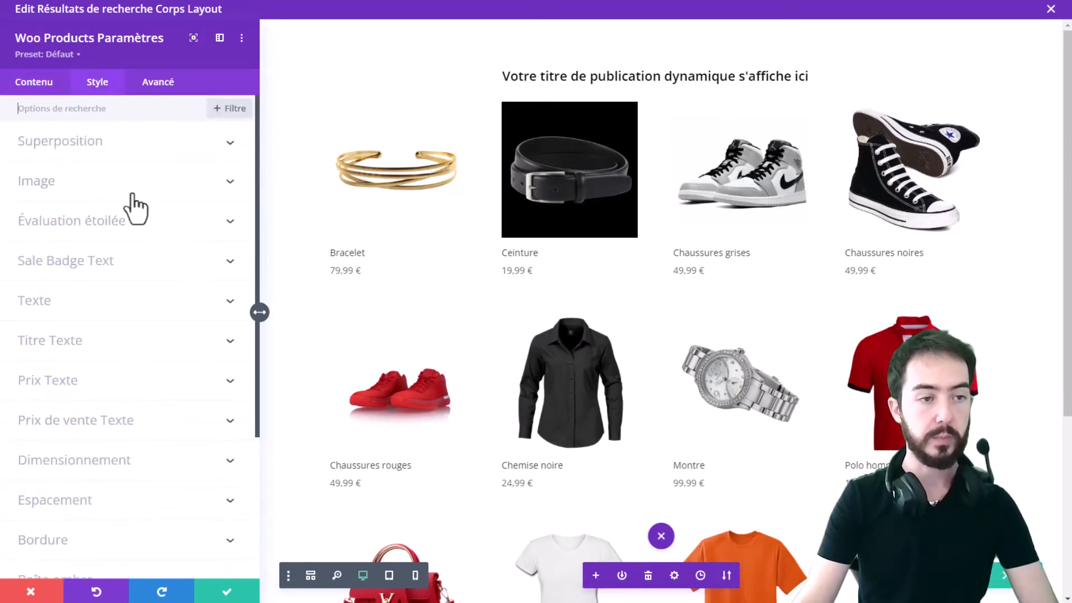
{"action": "left_click", "coordinate": [99, 311]}
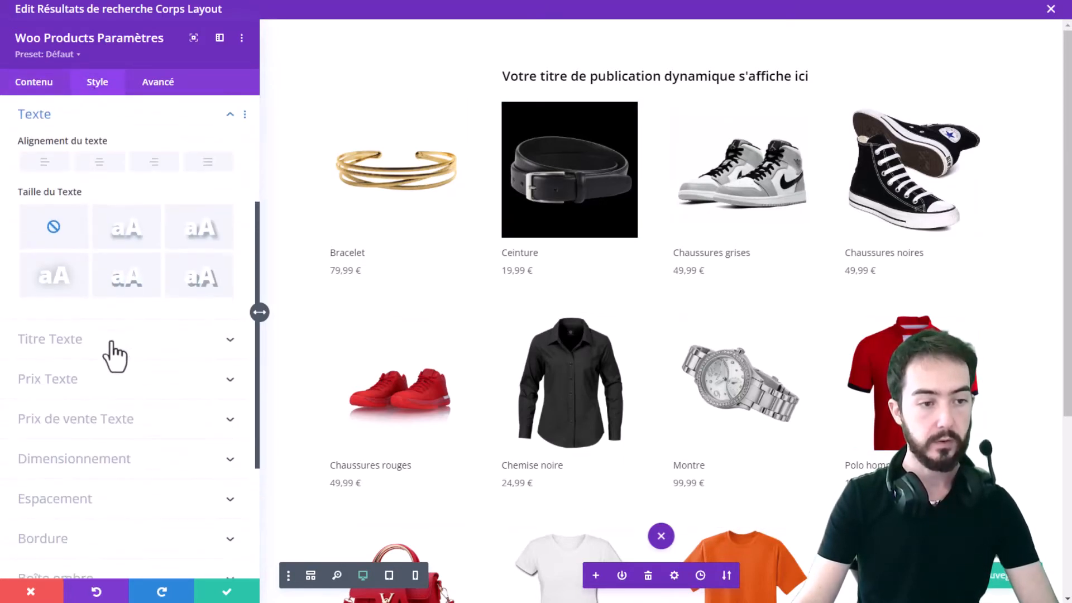
{"action": "left_click", "coordinate": [98, 162]}
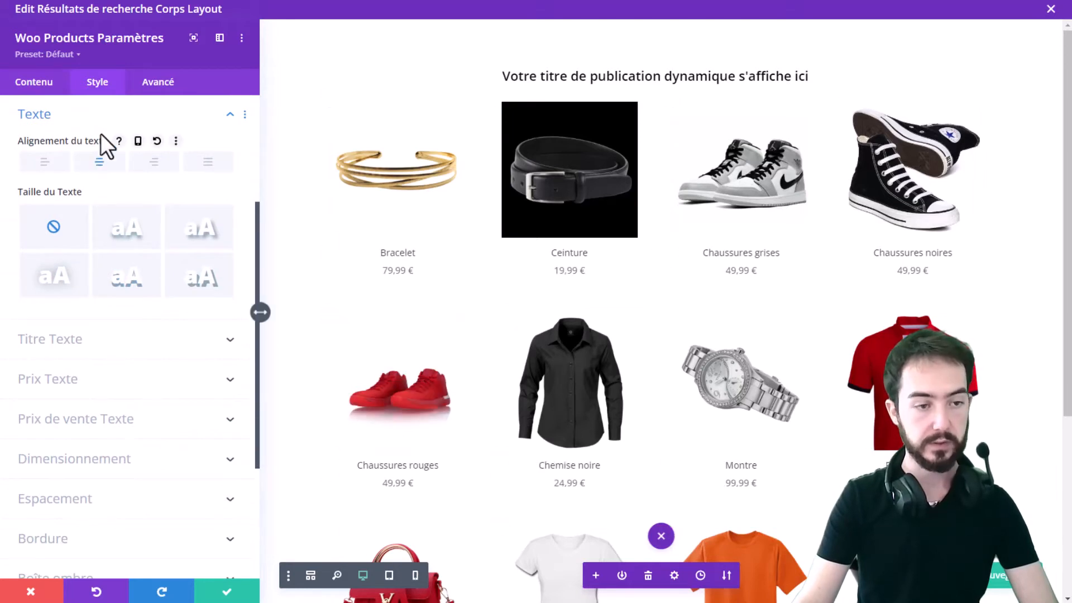
{"action": "left_click", "coordinate": [212, 596]}
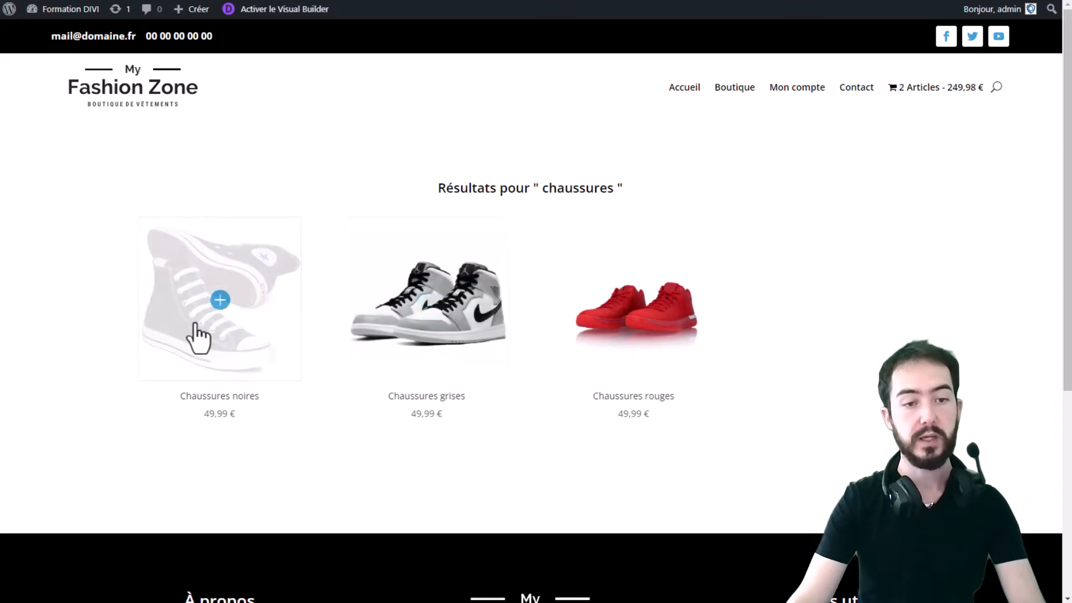
Test the results template by searching the shop for "talons" and for "t-shirt" from the site header.
{"action": "left_click", "coordinate": [997, 88]}
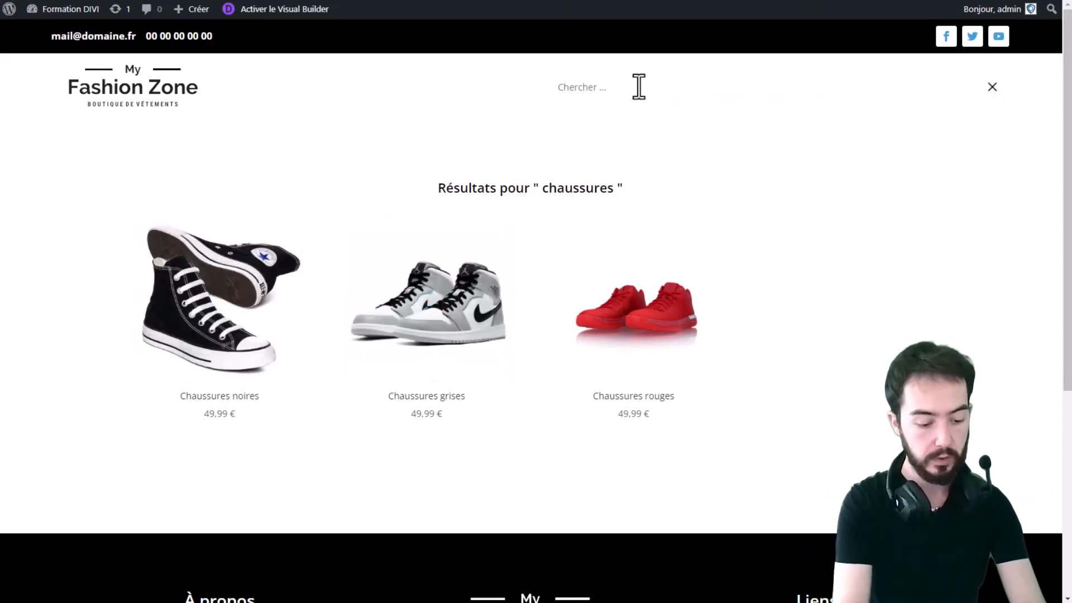
{"action": "type", "text": "talons"}
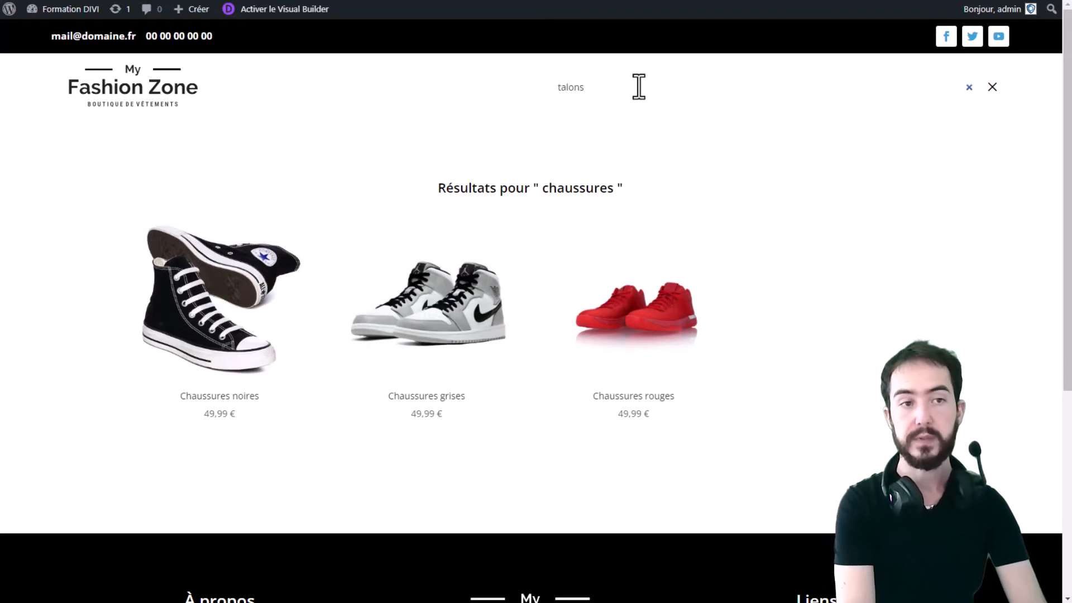
{"action": "key", "text": "Return"}
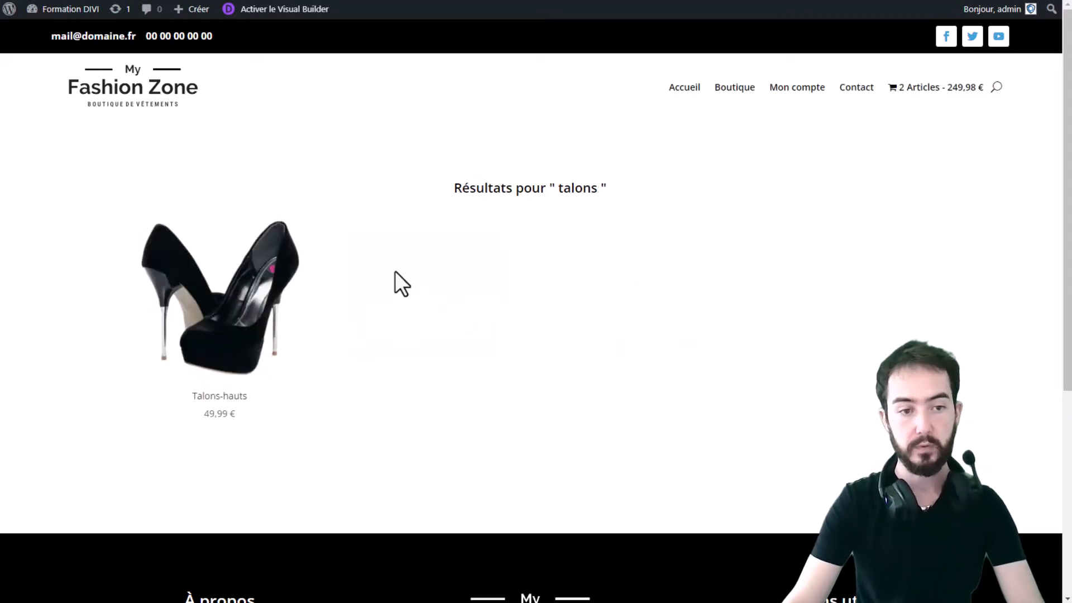
{"action": "left_click", "coordinate": [996, 88]}
{"action": "type", "text": "t"}
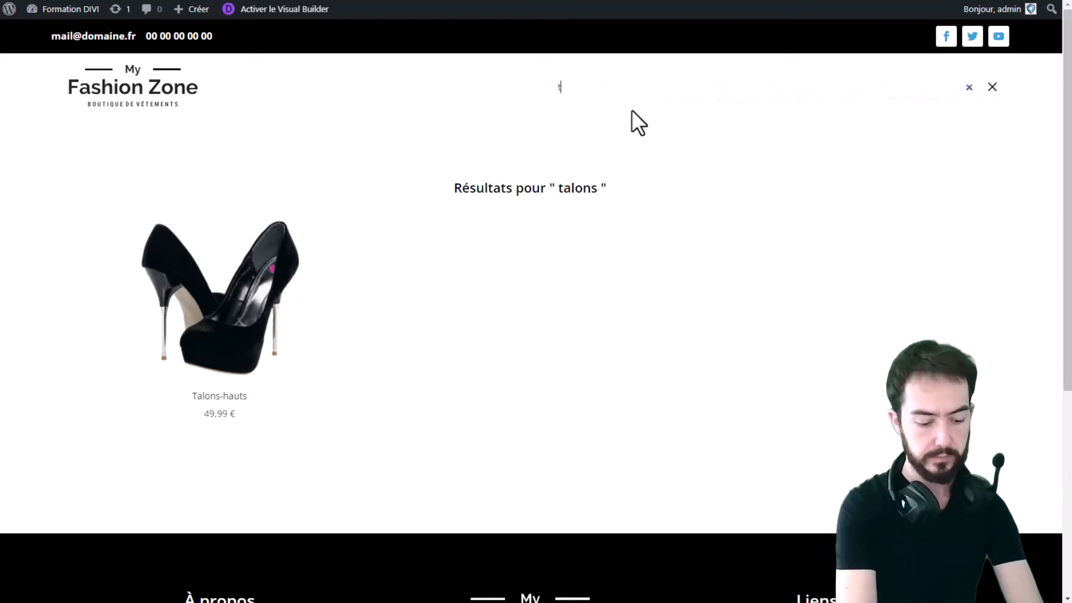
{"action": "type", "text": "-shirt"}
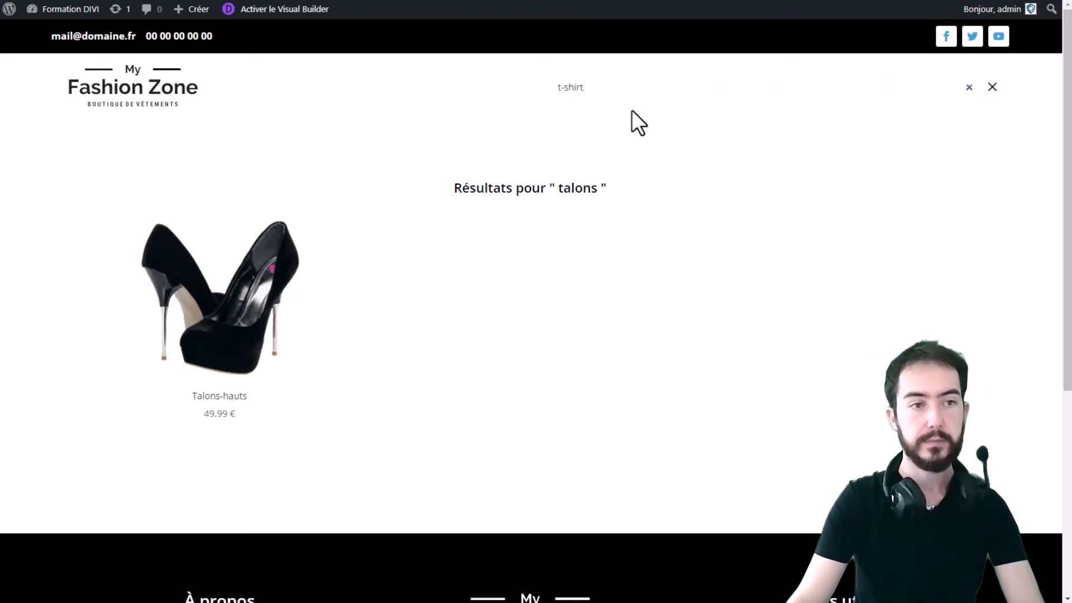
{"action": "key", "text": "Return"}
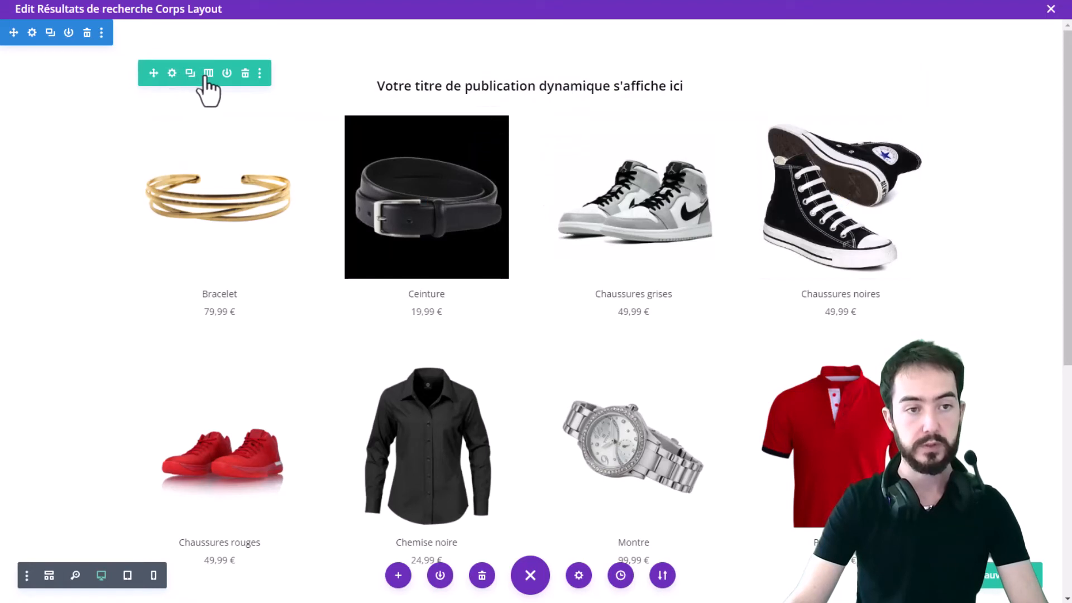
Change the results row to a wide and a narrow column, inserting a Barre latérale module with the Barre latérale widget zone in the narrow one.
{"action": "left_click", "coordinate": [208, 73]}
{"action": "left_click", "coordinate": [302, 258]}
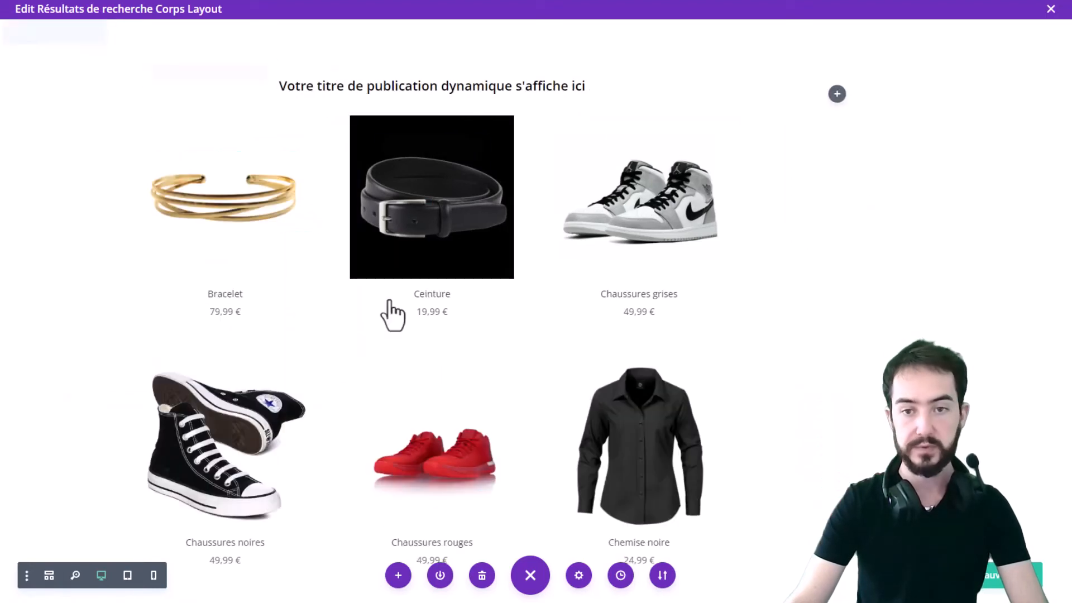
{"action": "left_click", "coordinate": [830, 93]}
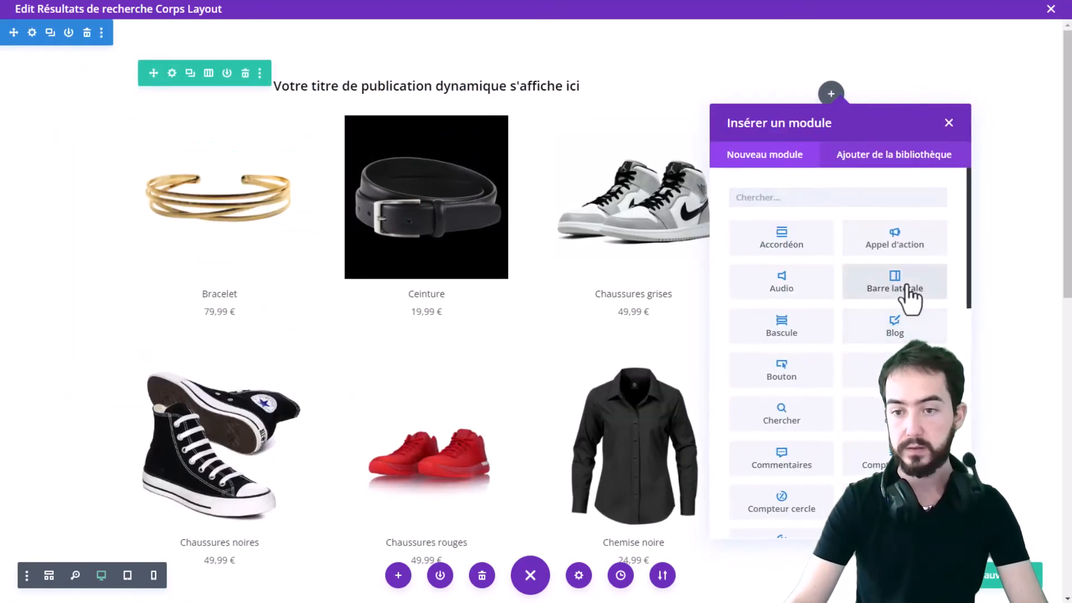
{"action": "left_click", "coordinate": [909, 288]}
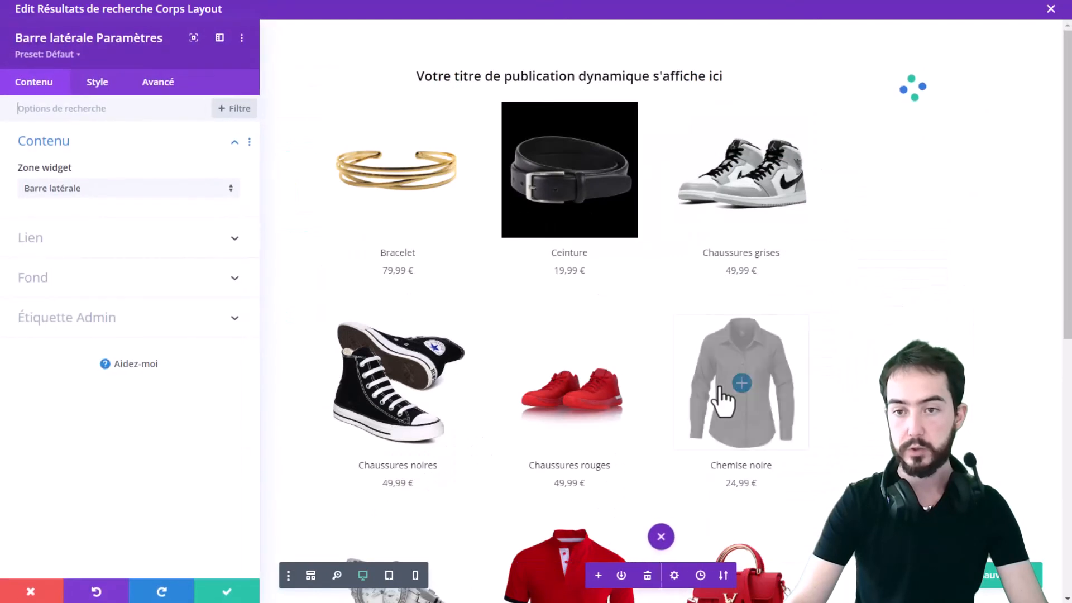
{"action": "left_click", "coordinate": [115, 193]}
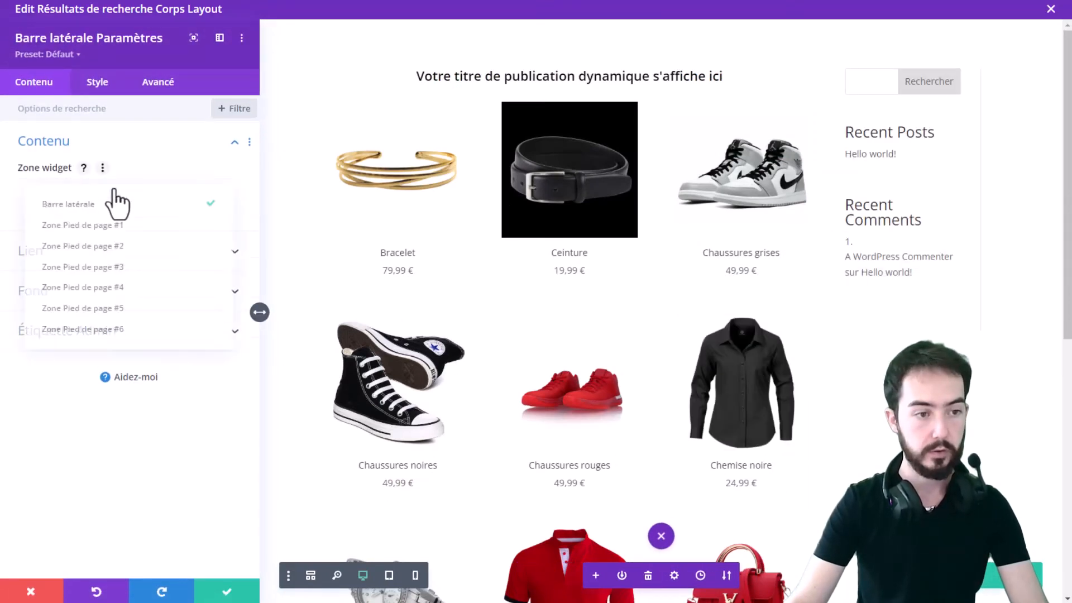
{"action": "left_click", "coordinate": [108, 206]}
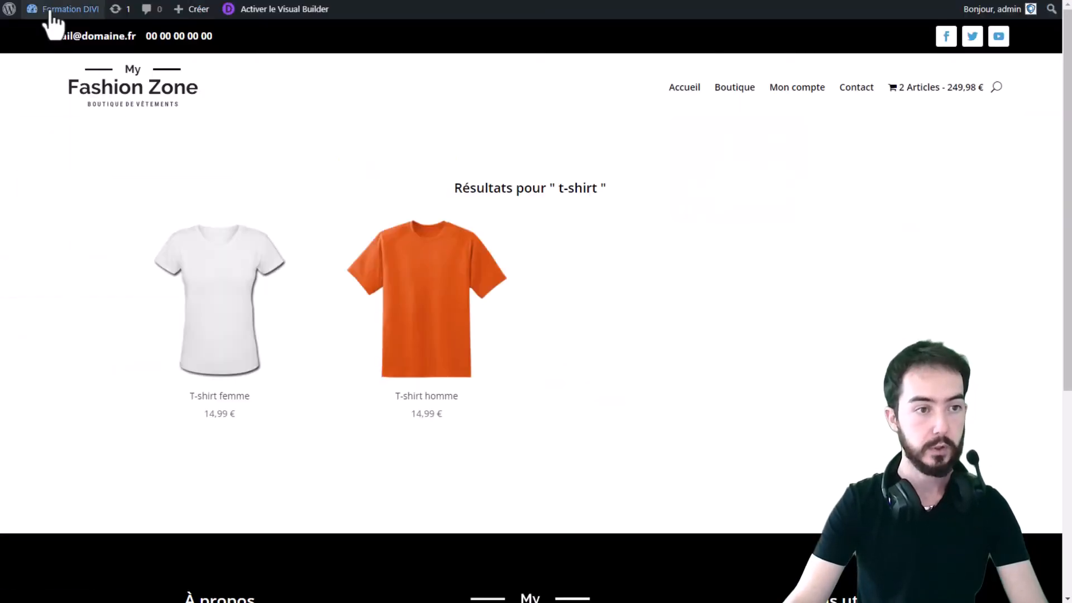
Go to the WordPress dashboard and open the Widgets settings.
{"action": "left_click", "coordinate": [50, 10]}
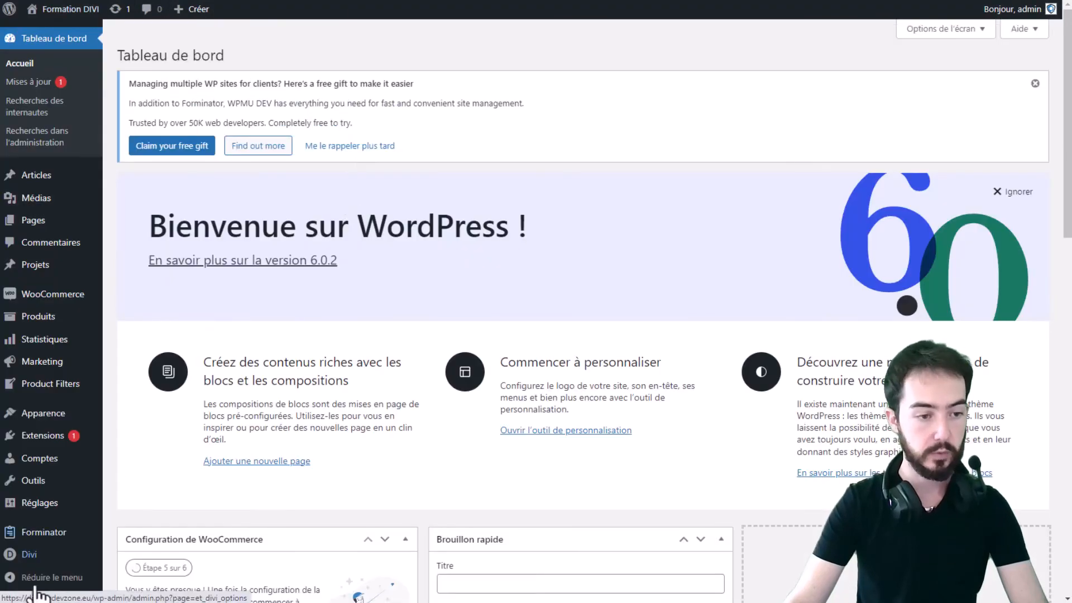
{"action": "mouse_move", "coordinate": [45, 416]}
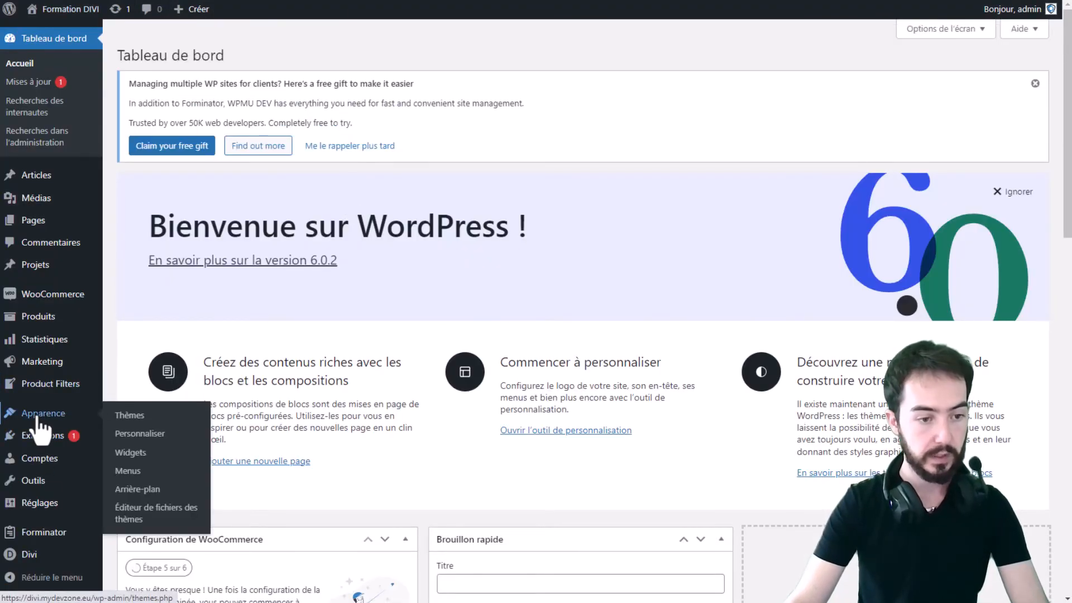
{"action": "left_click", "coordinate": [144, 461]}
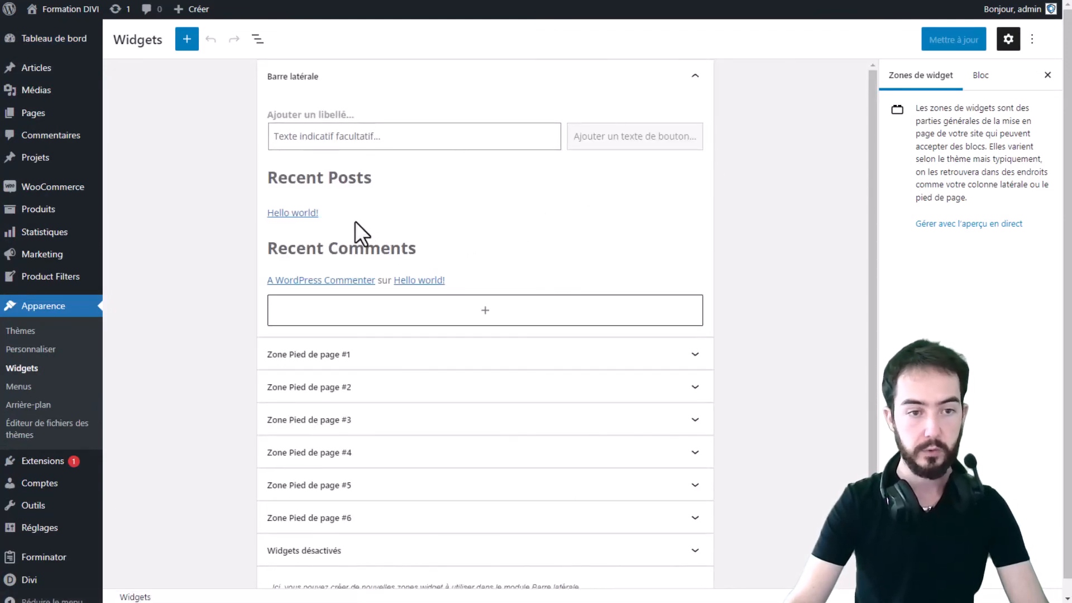
Remove the Recent Posts group from the Barre latérale widget zone.
{"action": "left_click", "coordinate": [377, 211]}
{"action": "left_click", "coordinate": [535, 188]}
{"action": "left_click", "coordinate": [572, 186]}
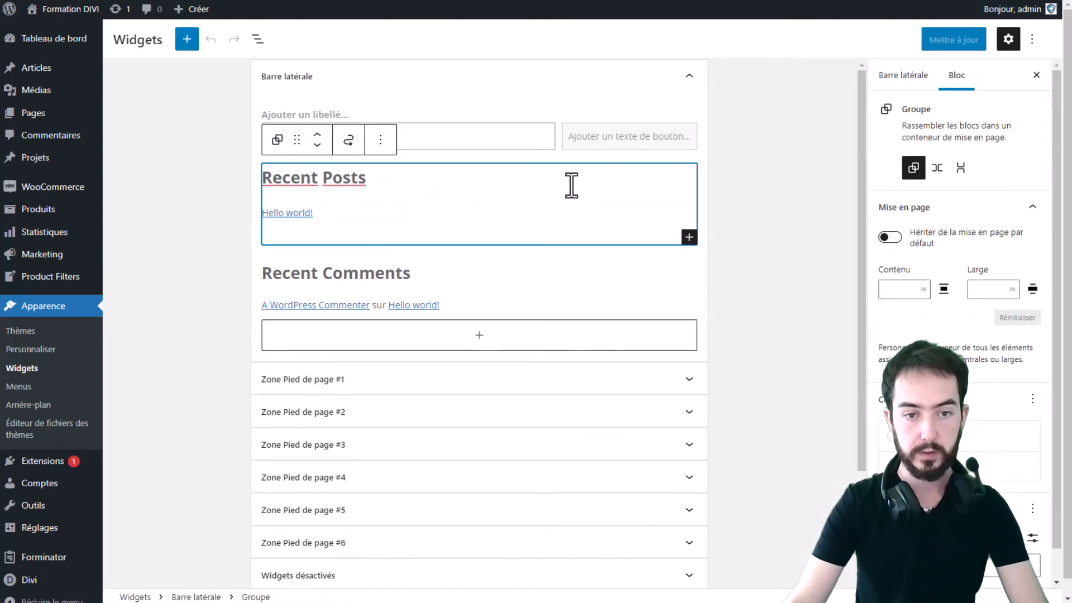
{"action": "left_click", "coordinate": [380, 140]}
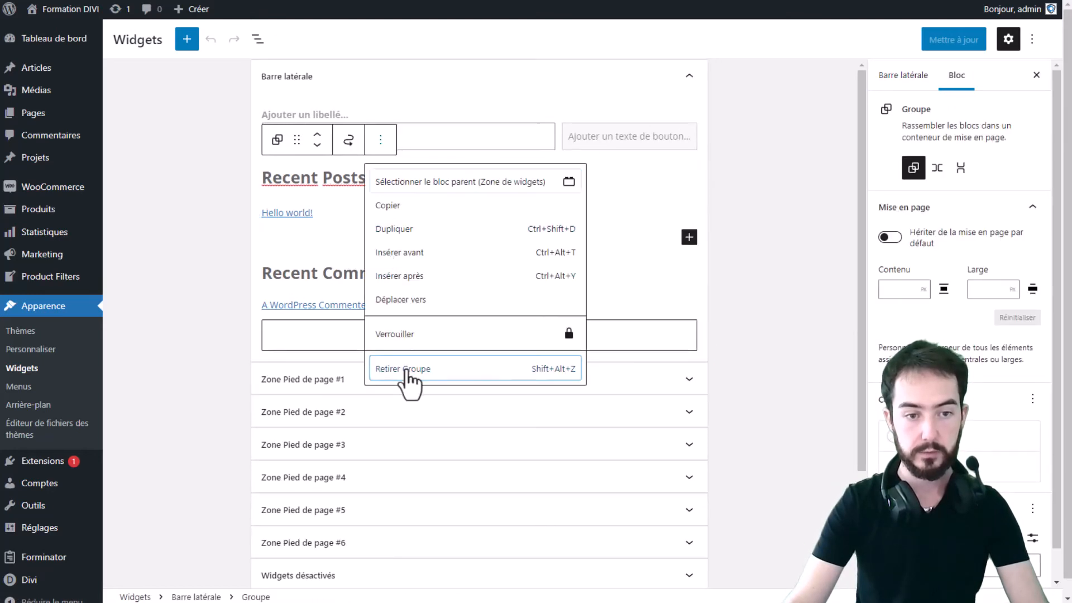
{"action": "left_click", "coordinate": [409, 368]}
Remove the Recent Comments title and the Derniers commentaires block from the Barre latérale zone and save the widgets.
{"action": "left_click", "coordinate": [509, 187]}
{"action": "left_click", "coordinate": [542, 211]}
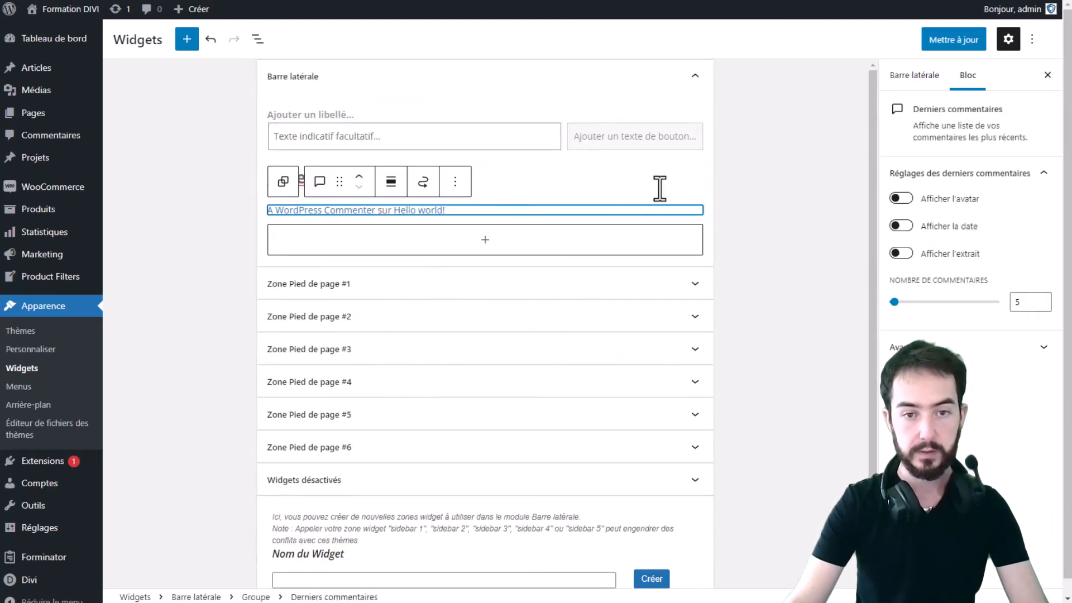
{"action": "left_click", "coordinate": [652, 183]}
{"action": "left_click", "coordinate": [581, 141]}
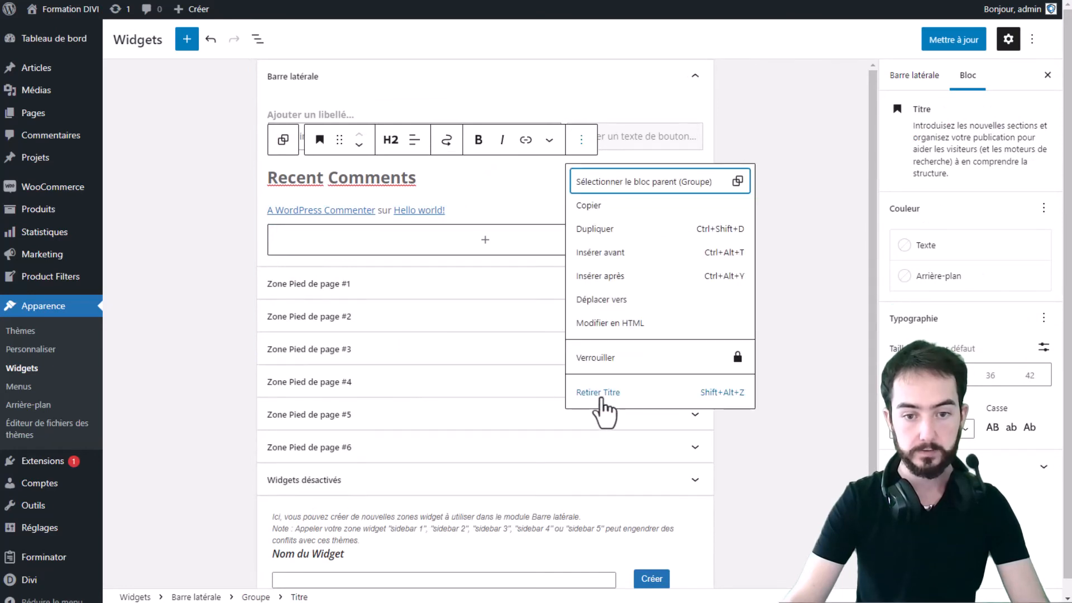
{"action": "left_click", "coordinate": [599, 393]}
{"action": "left_click", "coordinate": [581, 182]}
{"action": "left_click", "coordinate": [474, 164]}
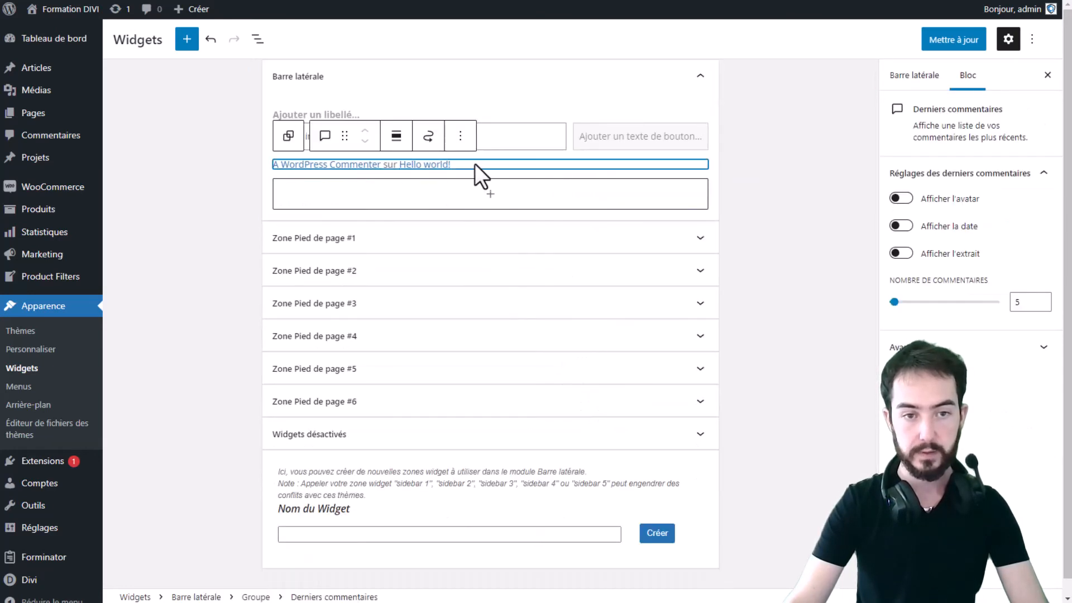
{"action": "left_click", "coordinate": [460, 136]}
{"action": "left_click", "coordinate": [481, 365]}
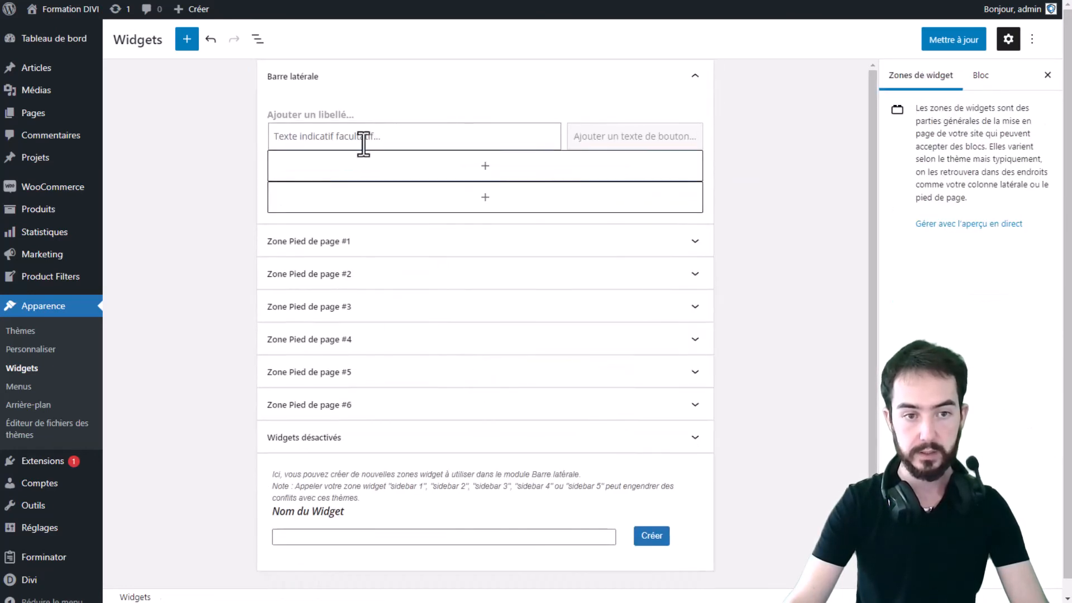
{"action": "left_click", "coordinate": [950, 40]}
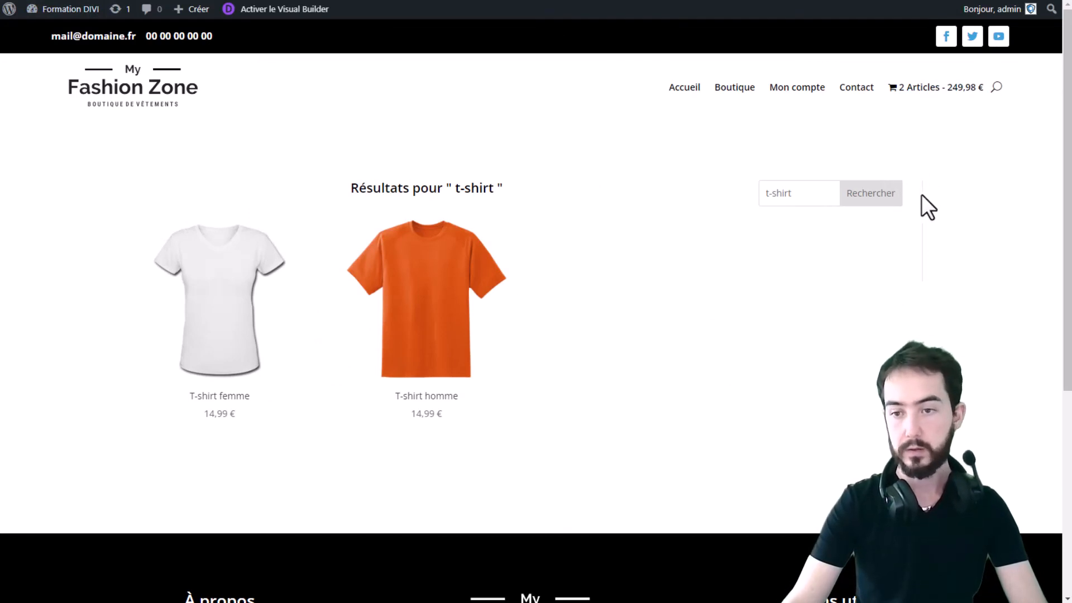
Search for "chaussures" with the sidebar search form on the results page.
{"action": "triple_click", "coordinate": [811, 194]}
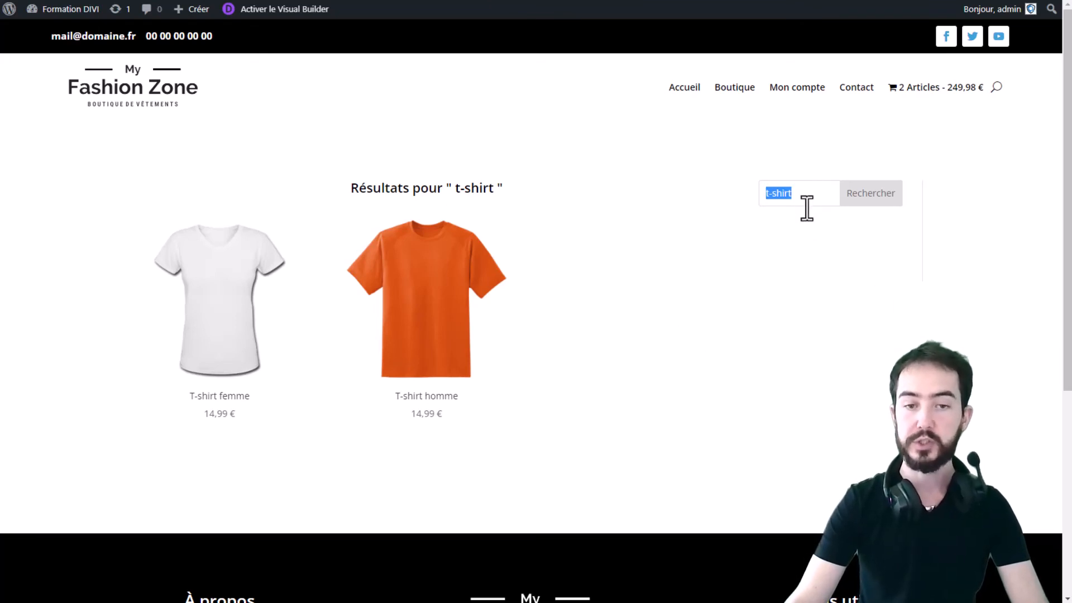
{"action": "type", "text": "cha"}
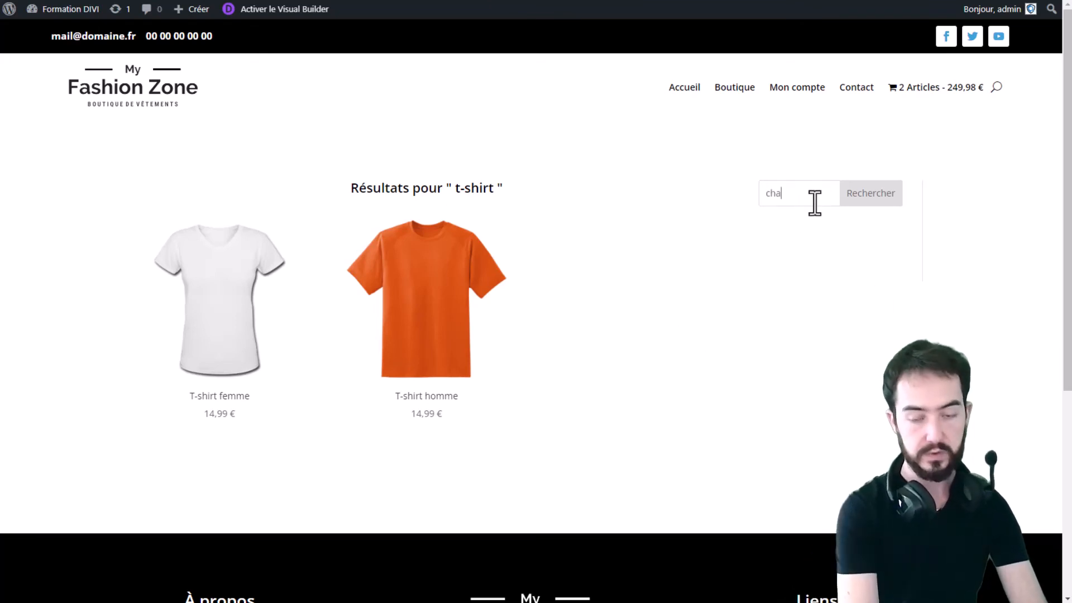
{"action": "type", "text": "ussures"}
{"action": "key", "text": "Return"}
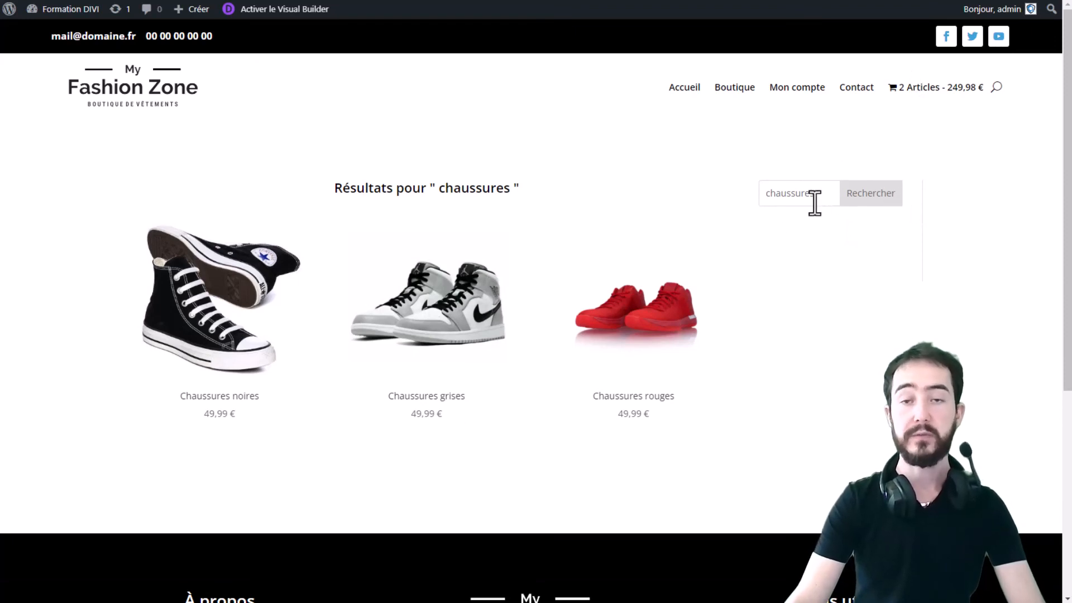
{"action": "left_click", "coordinate": [994, 91]}
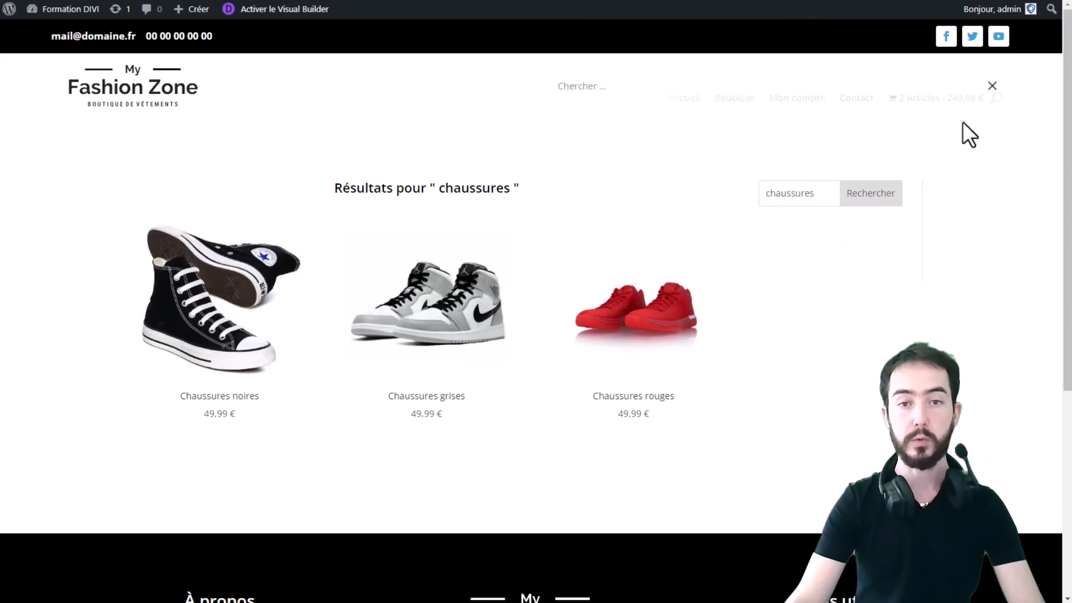
{"action": "left_click", "coordinate": [826, 296]}
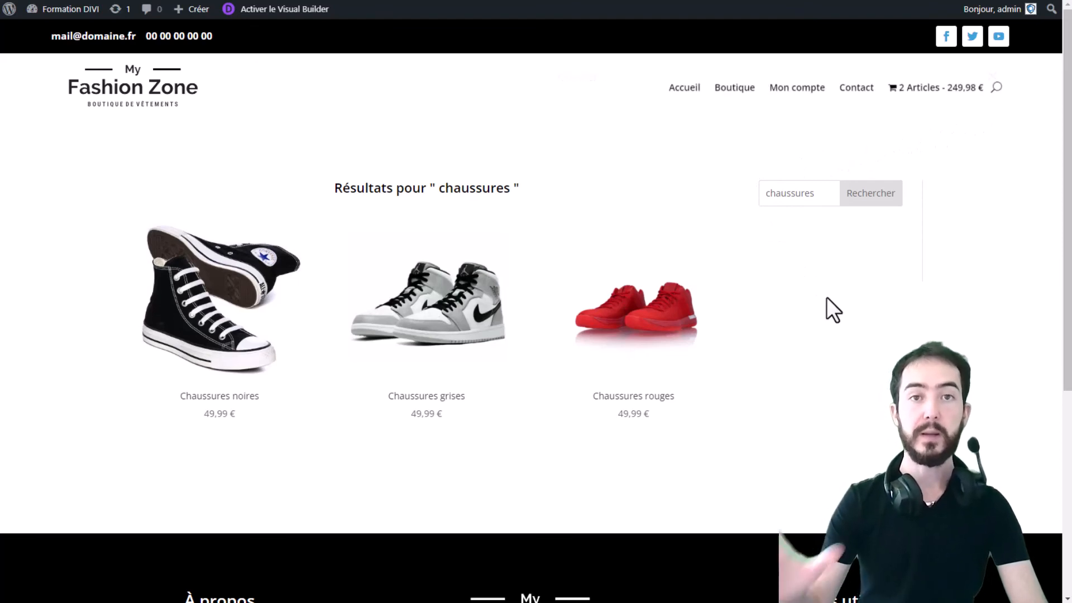